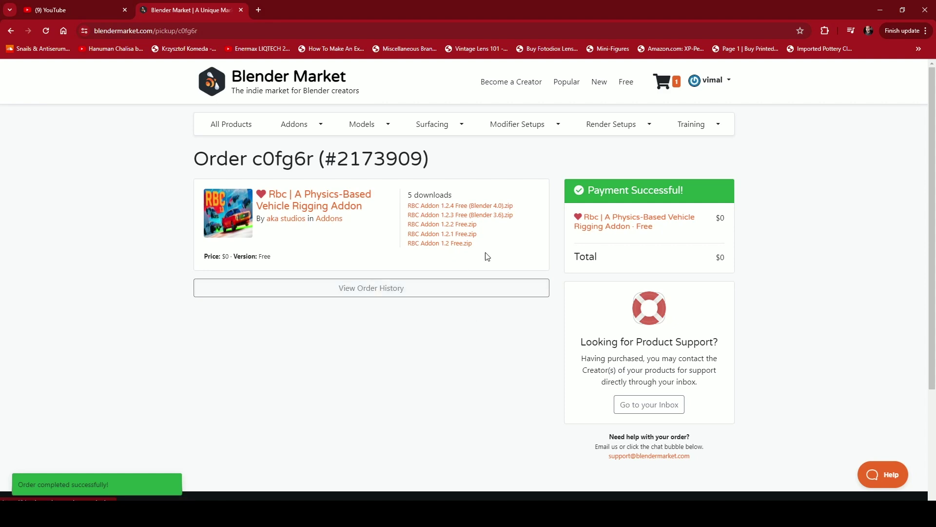
# Download RBC Addon 1.2.3 Free (Blender 3.6).zip and install it as an add-on in Blender from the rbc addon tutorial folder
pyautogui.click(472, 217)
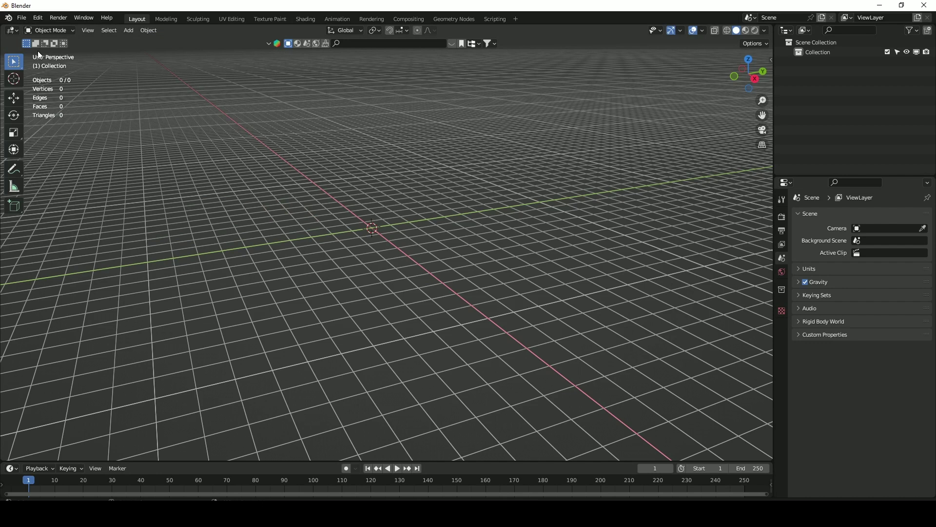
pyautogui.click(42, 18)
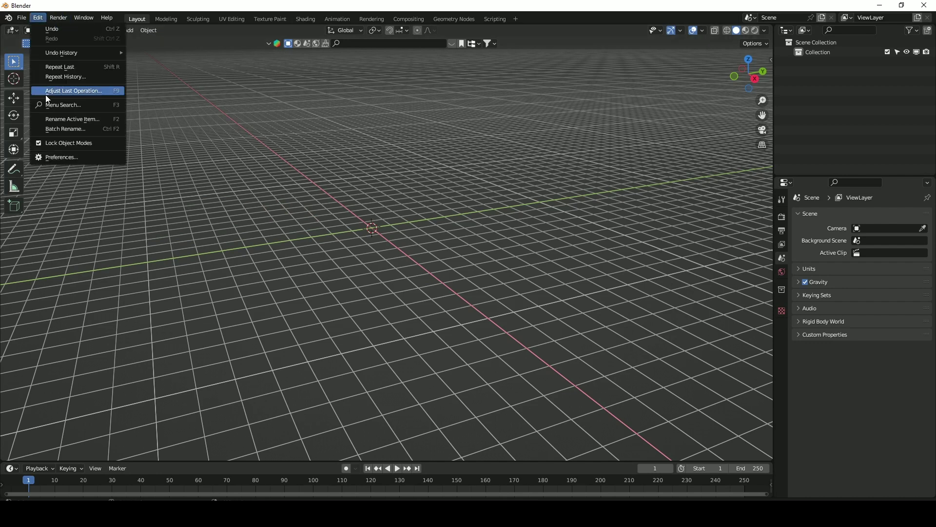
pyautogui.click(51, 156)
pyautogui.click(239, 38)
pyautogui.write('D:\\yt tutorial\\rbc addon tutorial\\')
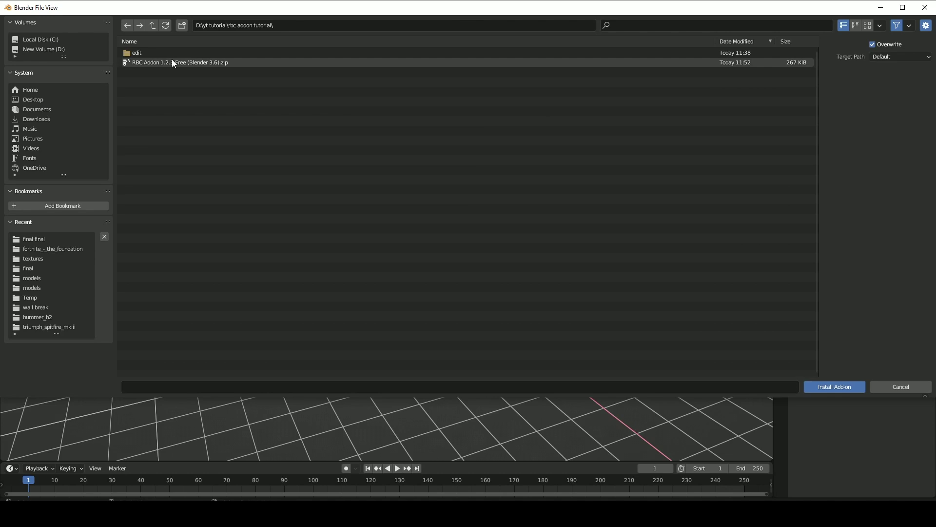
pyautogui.click(171, 59)
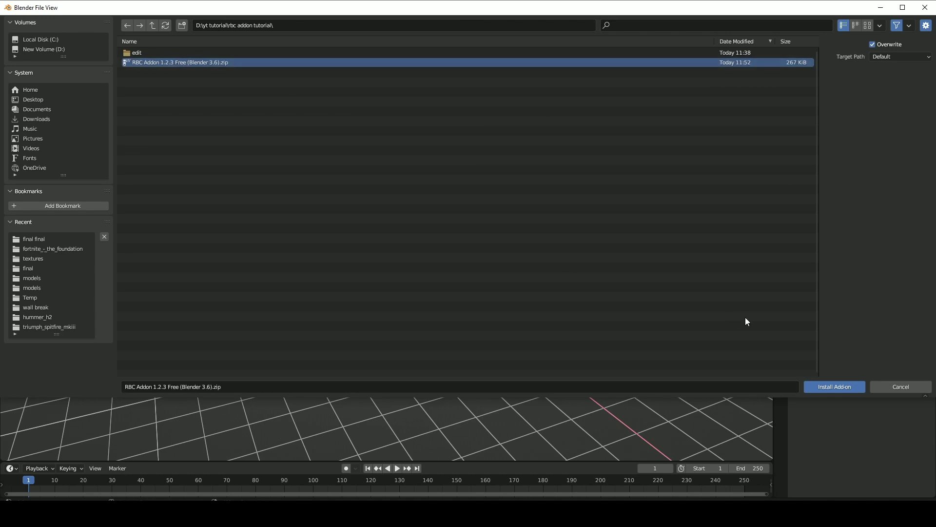
pyautogui.click(843, 387)
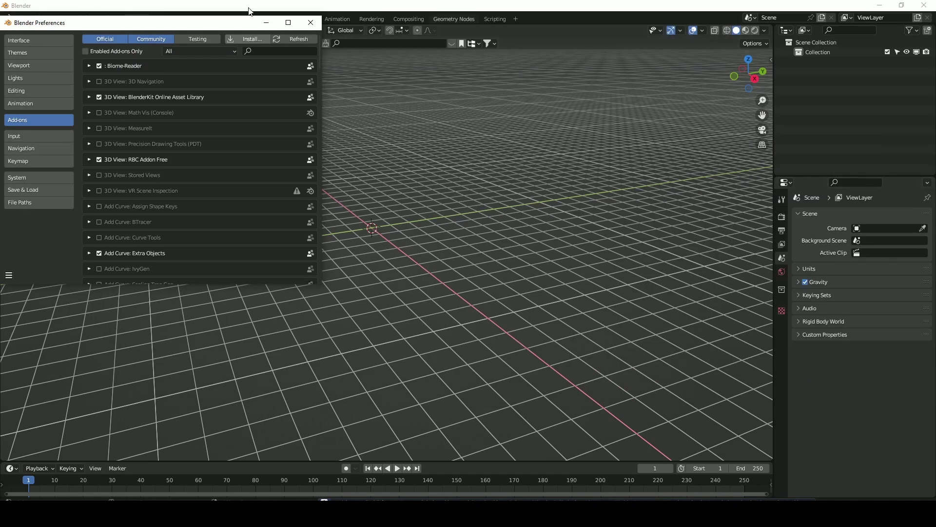
# Search the add-ons for "rbc", enable 3D View: RBC Addon Free, and close the preferences
pyautogui.click(267, 53)
pyautogui.write('rbc')
pyautogui.click(99, 66)
pyautogui.click(98, 66)
pyautogui.click(99, 67)
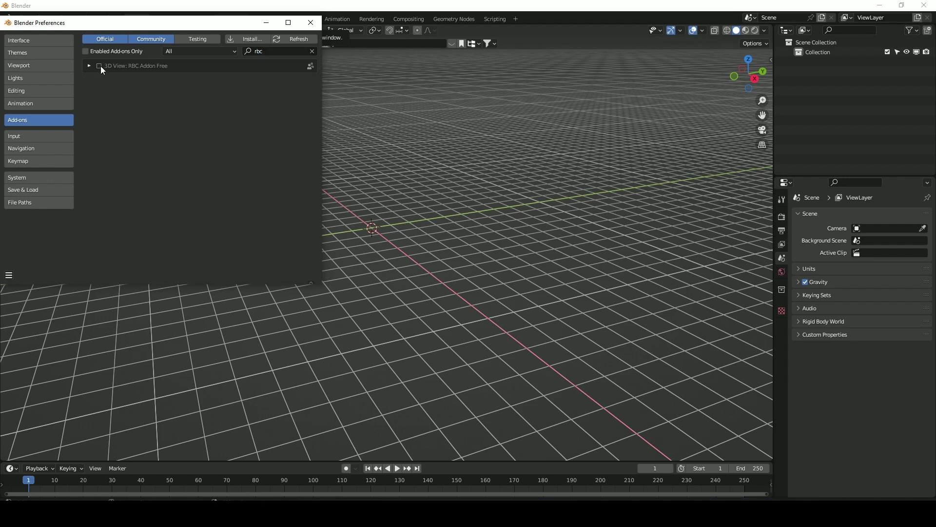
pyautogui.click(99, 65)
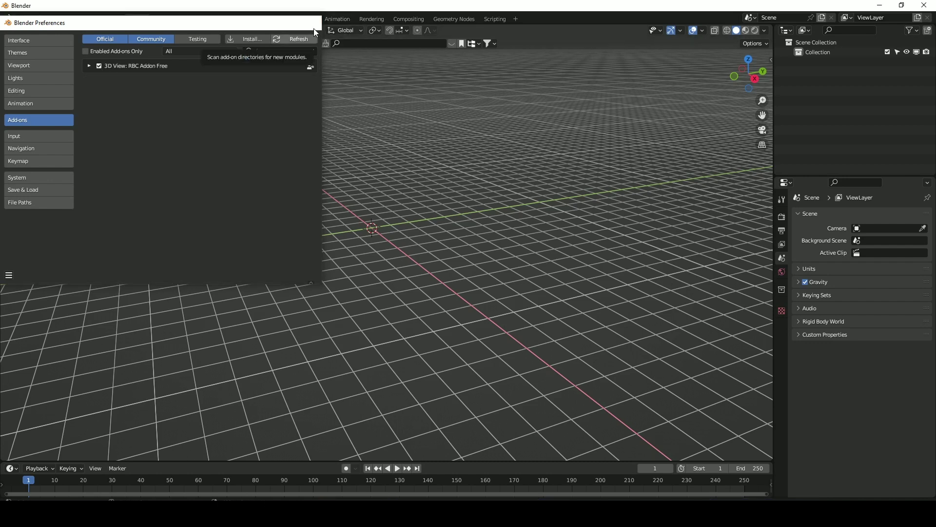
pyautogui.click(314, 28)
# Display the RBC add-on's rig options in the 3D viewport's sidebar
pyautogui.click(770, 59)
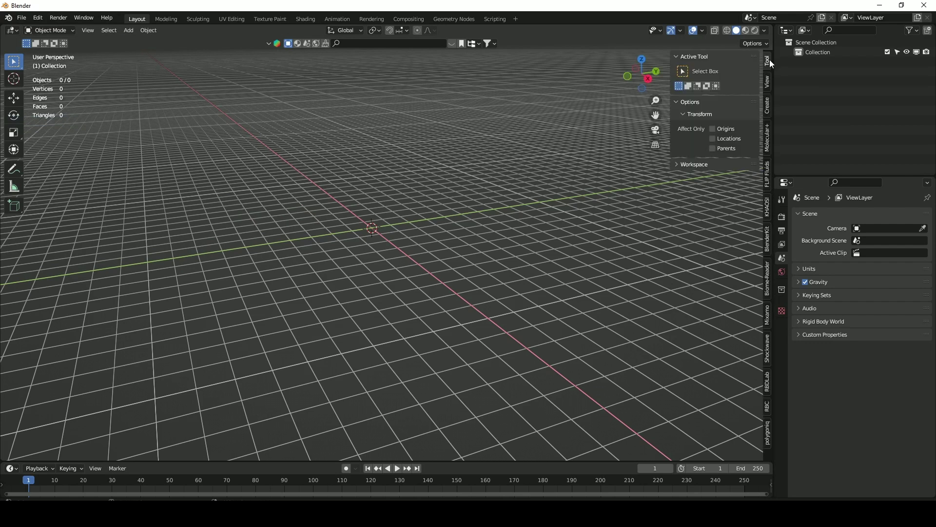
pyautogui.click(767, 407)
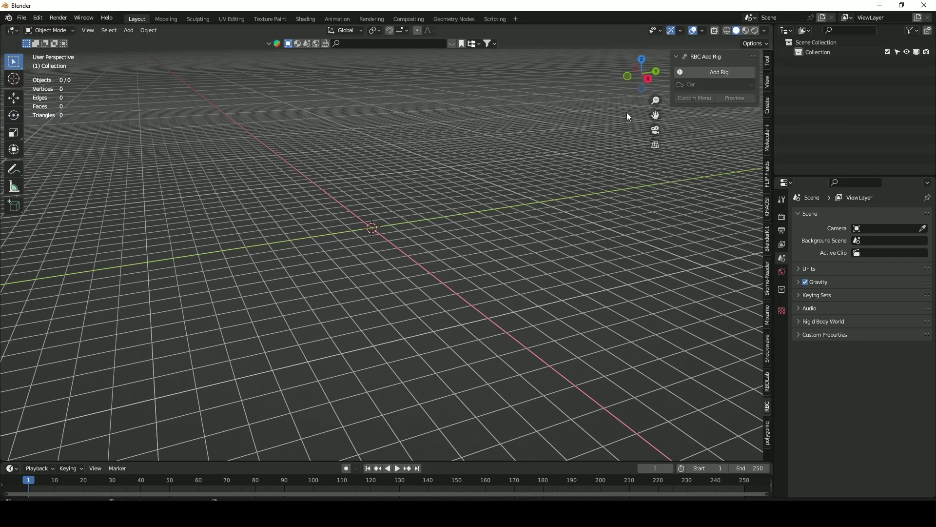
pyautogui.moveTo(204, 195)
pyautogui.mouseDown(button='middle')
pyautogui.moveTo(236, 181)
pyautogui.moveTo(314, 192)
pyautogui.moveTo(337, 142)
pyautogui.moveTo(384, 245)
pyautogui.moveTo(377, 273)
pyautogui.moveTo(388, 192)
pyautogui.moveTo(387, 203)
pyautogui.mouseUp(button='middle')
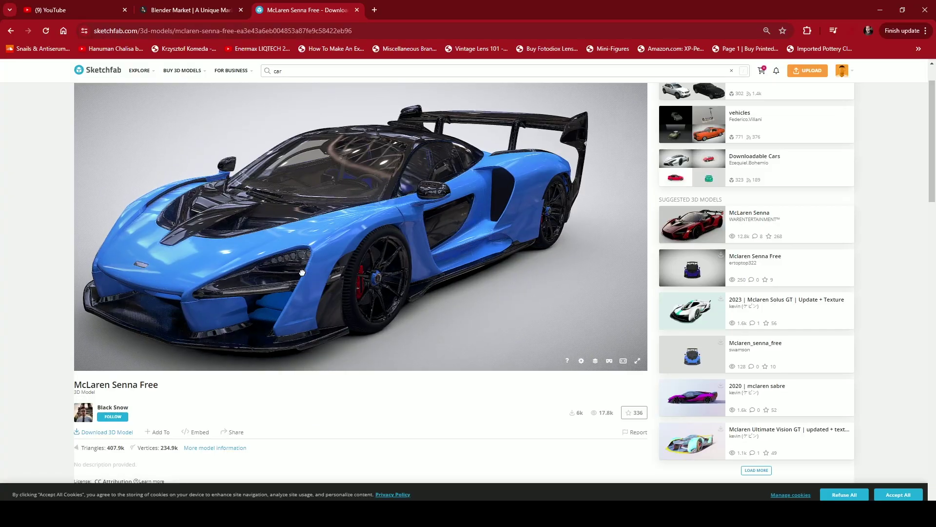
# Switch to Sketchfab in the browser, inspect the McLaren Senna Free model from another angle, and start its download
pyautogui.moveTo(460, 262)
pyautogui.mouseDown()
pyautogui.moveTo(387, 236)
pyautogui.moveTo(277, 283)
pyautogui.mouseUp()
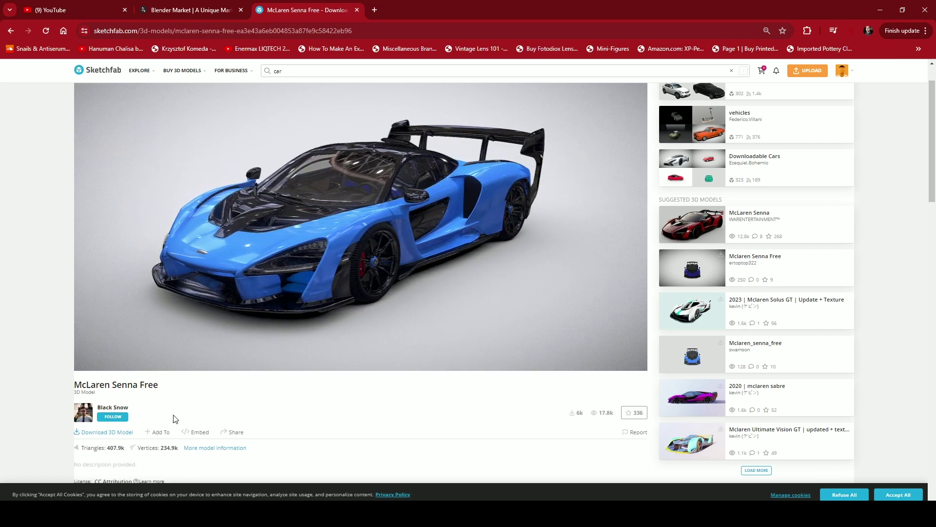
pyautogui.click(101, 433)
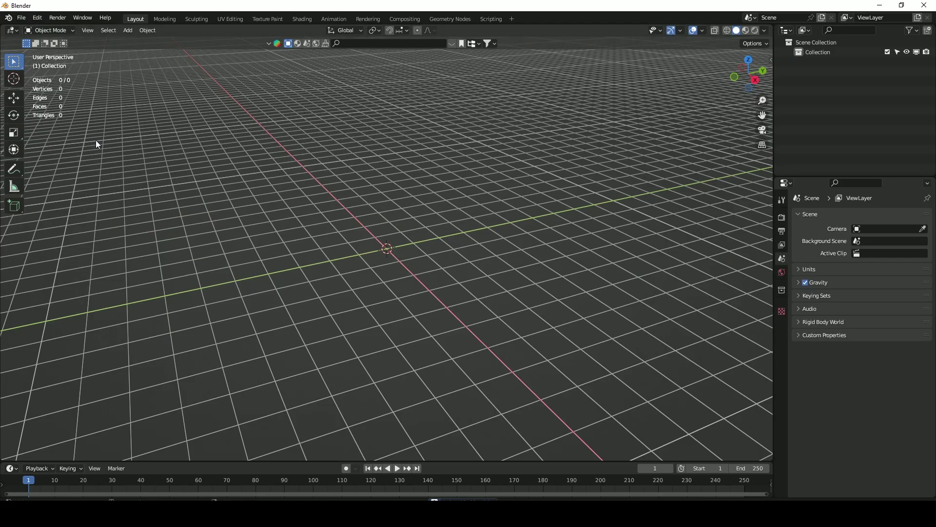
# In Blender, import scene.gltf from the mclaren_senna_free folder as a glTF 2.0 file
pyautogui.click(22, 17)
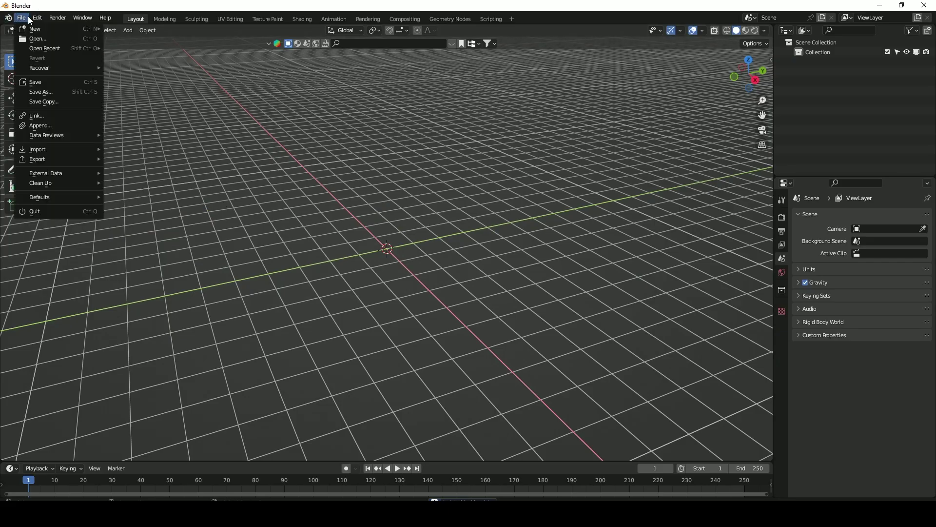
pyautogui.click(21, 18)
pyautogui.moveTo(63, 145)
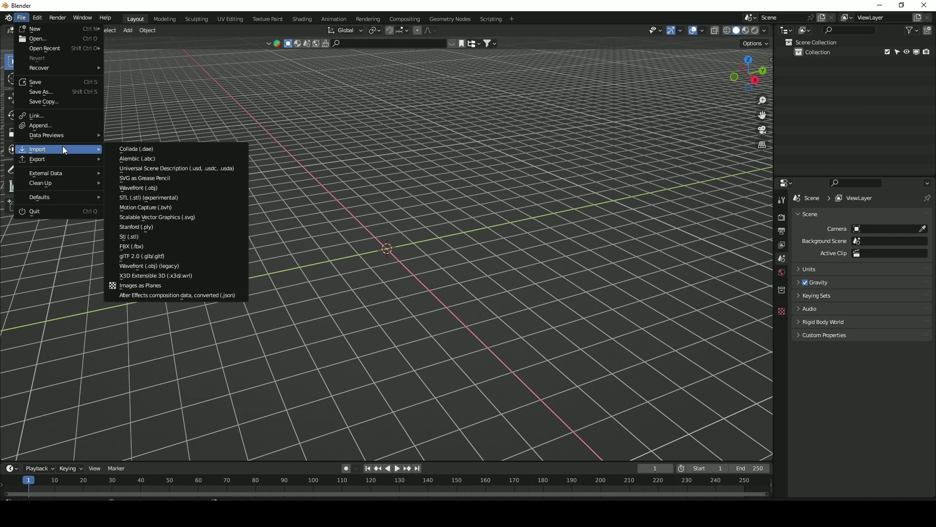
pyautogui.click(147, 257)
pyautogui.doubleClick(142, 247)
pyautogui.click(159, 104)
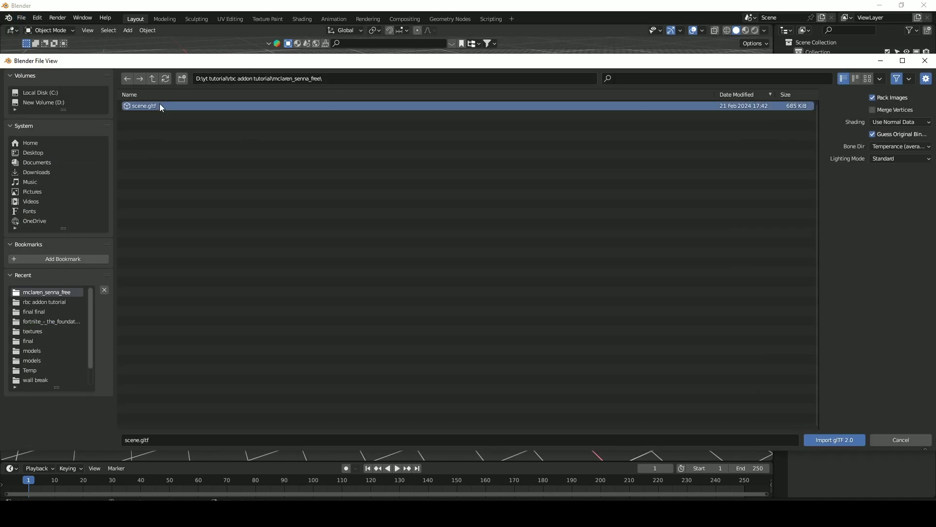
pyautogui.doubleClick(160, 104)
pyautogui.click(407, 227)
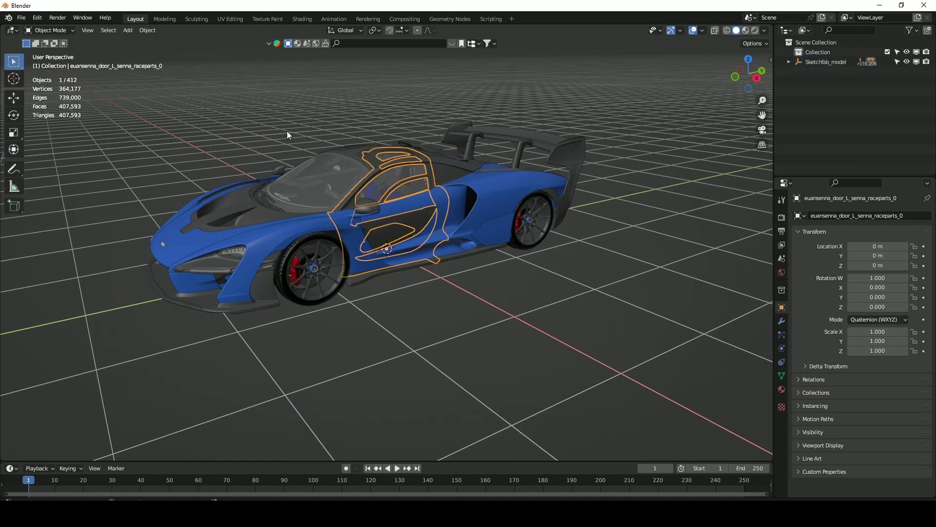
# Move the whole Sketchfab_model up along the Z axis to about 0.012 m
pyautogui.click(13, 98)
pyautogui.click(838, 90)
pyautogui.click(802, 62)
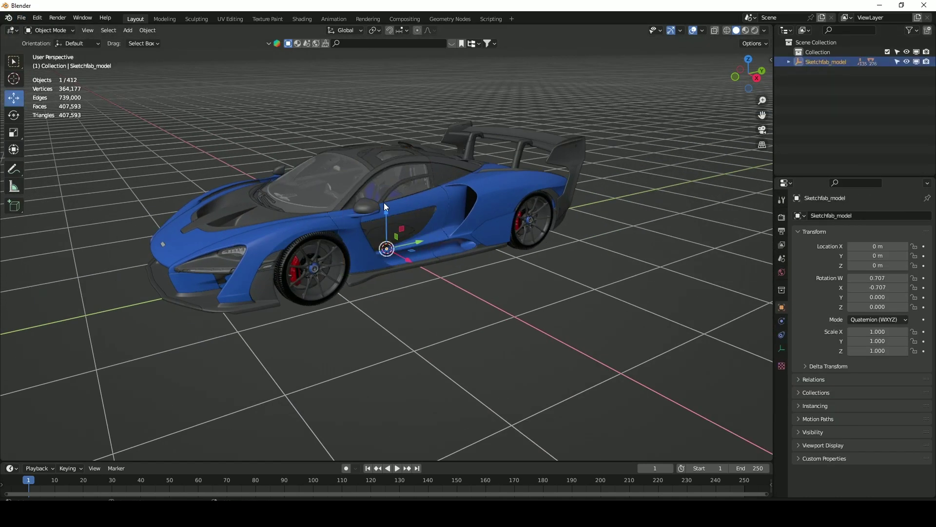
pyautogui.moveTo(388, 206)
pyautogui.mouseDown()
pyautogui.moveTo(388, 101)
pyautogui.moveTo(388, 210)
pyautogui.mouseUp()
pyautogui.press('KP_3')
# Select all objects of the car and clear their parents while keeping the transformation
pyautogui.press('a')
pyautogui.moveTo(430, 261); pyautogui.dragTo(386, 232, button='middle')
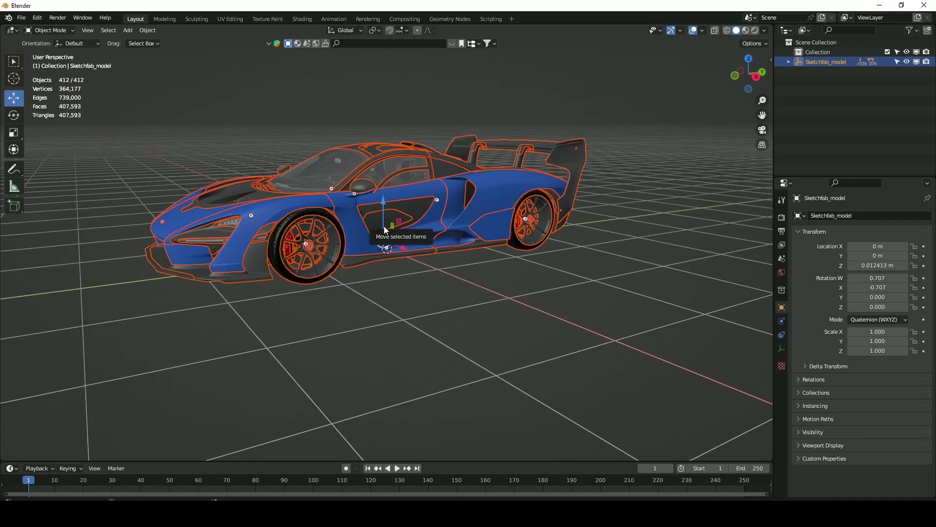
pyautogui.hotkey('alt', 'p')
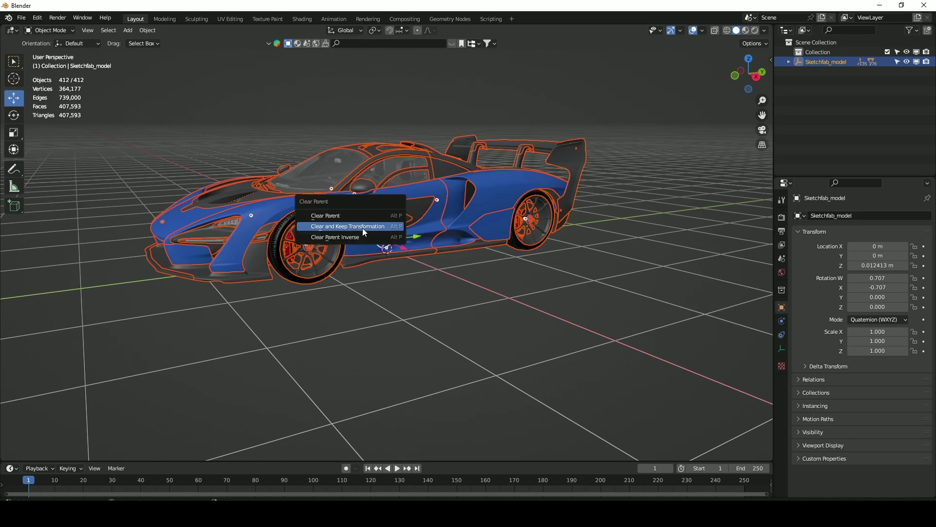
pyautogui.click(363, 227)
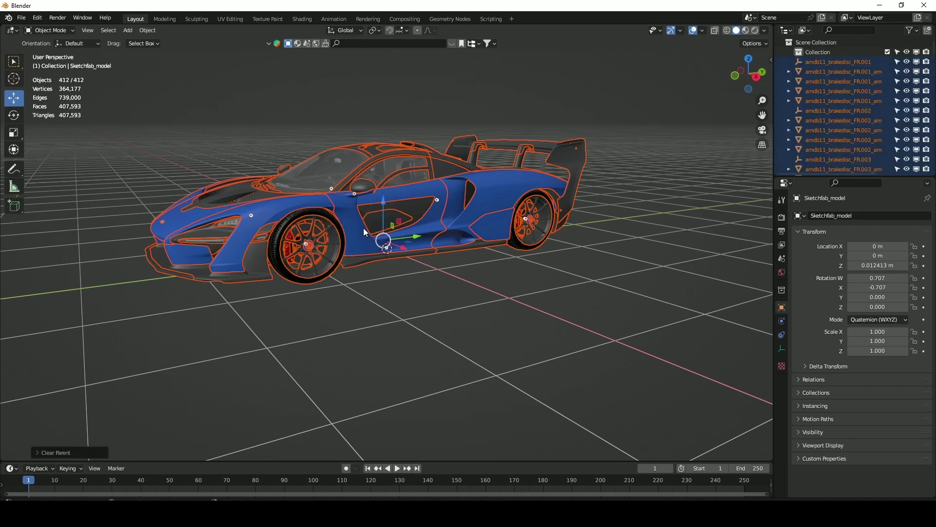
pyautogui.click(599, 236)
pyautogui.press('KP_3')
pyautogui.moveTo(618, 134); pyautogui.dragTo(535, 257)
pyautogui.hotkey('alt', 'a')
pyautogui.keyDown('shift'); pyautogui.moveTo(356, 198); pyautogui.dragTo(446, 177, button='middle'); pyautogui.keyUp('shift')
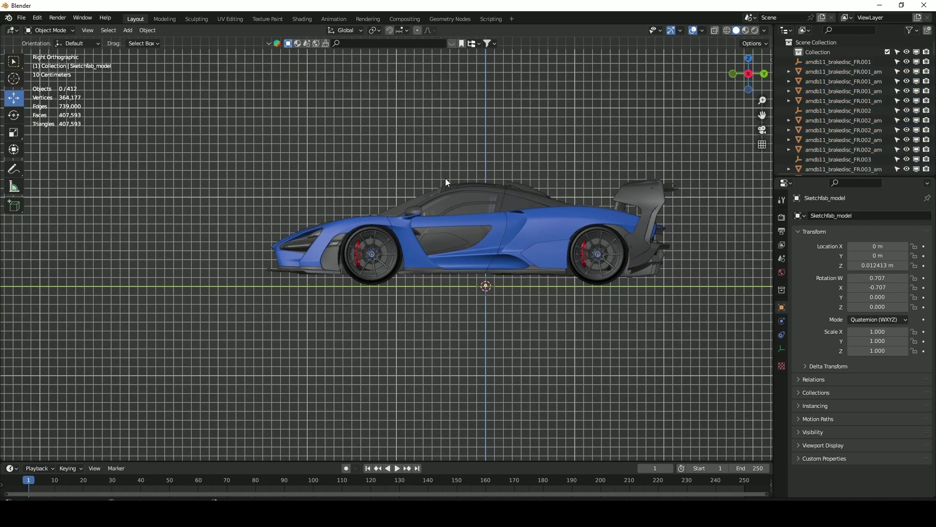
pyautogui.scroll(5, 458, 166)
pyautogui.click(461, 135)
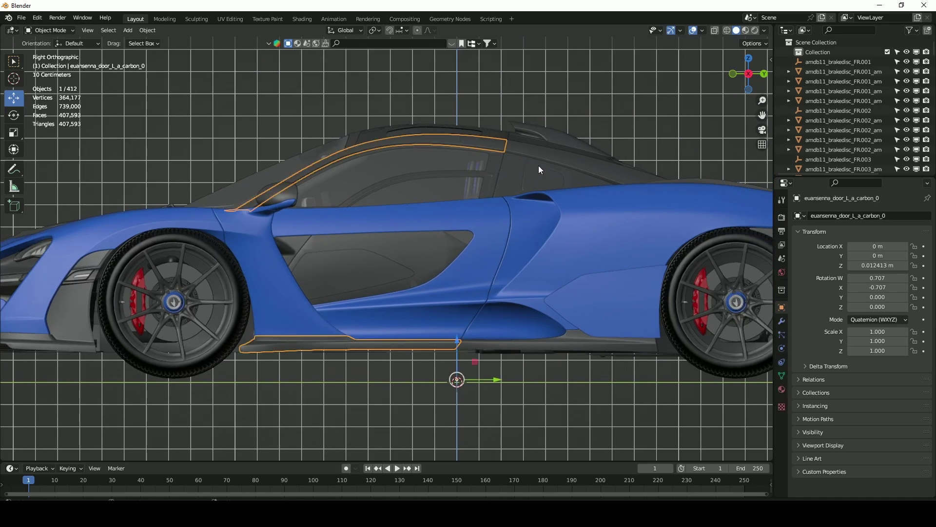
pyautogui.scroll(-1, 538, 166)
pyautogui.moveTo(580, 119); pyautogui.dragTo(467, 225)
pyautogui.scroll(-3, 360, 161)
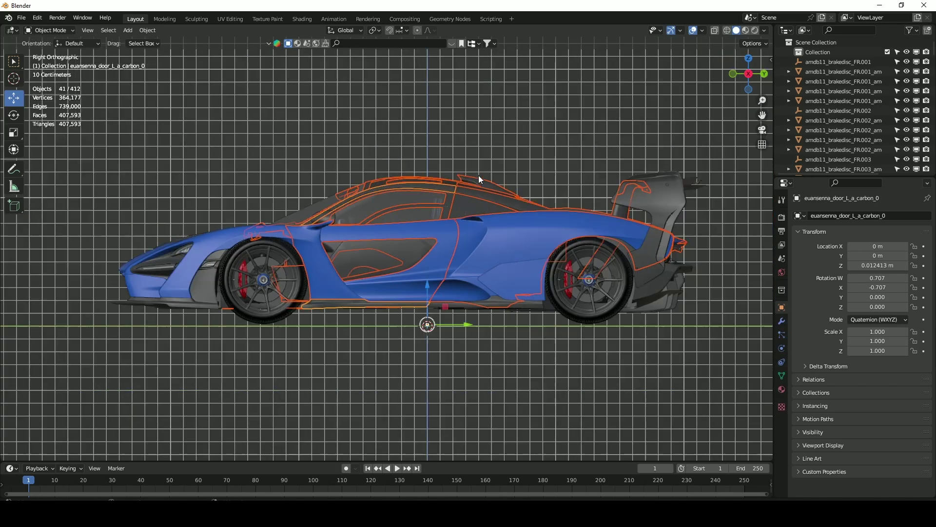
pyautogui.moveTo(242, 141); pyautogui.dragTo(280, 150, button='middle')
pyautogui.moveTo(433, 223); pyautogui.dragTo(396, 223, button='middle')
pyautogui.keyDown('shift'); pyautogui.moveTo(601, 177); pyautogui.dragTo(454, 155, button='middle'); pyautogui.keyUp('shift')
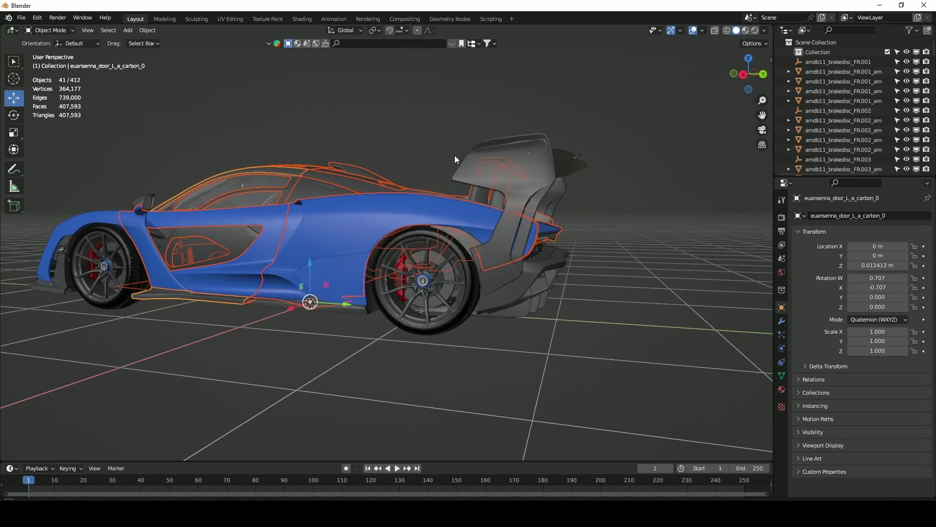
# In the right side view, select the rear spoiler and add the roof, rear bumper and nose parts to the selection
pyautogui.press('KP_3')
pyautogui.keyDown('shift'); pyautogui.moveTo(289, 147); pyautogui.dragTo(395, 146, button='middle'); pyautogui.keyUp('shift')
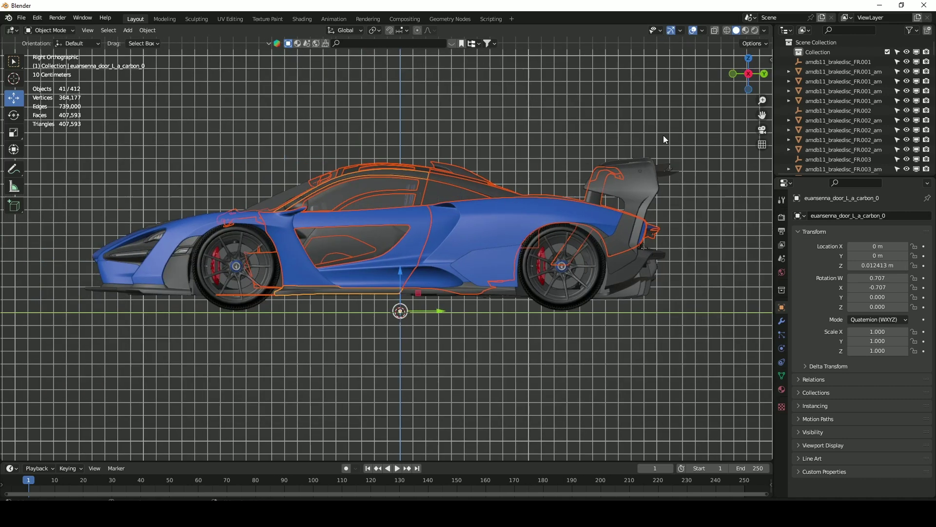
pyautogui.click(644, 186)
pyautogui.keyDown('shift'); pyautogui.moveTo(458, 142); pyautogui.dragTo(308, 186); pyautogui.keyUp('shift')
pyautogui.keyDown('shift'); pyautogui.moveTo(682, 253); pyautogui.dragTo(628, 309); pyautogui.keyUp('shift')
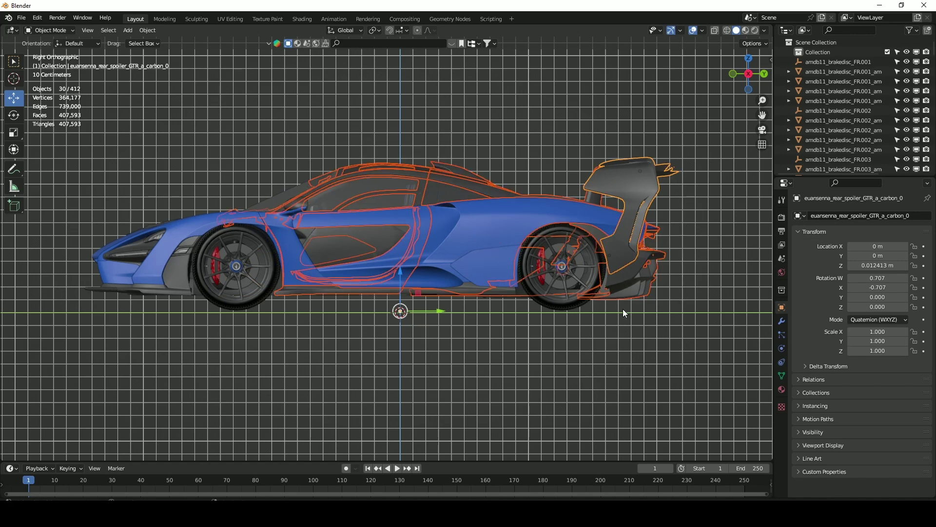
pyautogui.keyDown('shift'); pyautogui.moveTo(129, 246); pyautogui.dragTo(166, 279); pyautogui.keyUp('shift')
# In wireframe front view, add the upper and lower body parts to the selection and join them into one object
pyautogui.press('KP_1')
pyautogui.hotkey('shift', 'z')
pyautogui.keyDown('shift'); pyautogui.moveTo(312, 215); pyautogui.dragTo(420, 140); pyautogui.keyUp('shift')
pyautogui.keyDown('shift'); pyautogui.moveTo(299, 297); pyautogui.dragTo(421, 329); pyautogui.keyUp('shift')
pyautogui.press('ctrl+KP_3')
pyautogui.moveTo(474, 240); pyautogui.dragTo(531, 256, button='middle')
pyautogui.scroll(4, 531, 256)
pyautogui.hotkey('ctrl', 'j')
# Add the remaining front body parts in the side view and join them with the car body, leaving out the wheels
pyautogui.press('KP_3')
pyautogui.keyDown('shift'); pyautogui.moveTo(190, 222); pyautogui.dragTo(266, 275); pyautogui.keyUp('shift')
pyautogui.moveTo(314, 238); pyautogui.dragTo(498, 220, button='middle')
pyautogui.scroll(-5, 522, 321)
pyautogui.press('KP_3')
pyautogui.hotkey('ctrl', 'j')
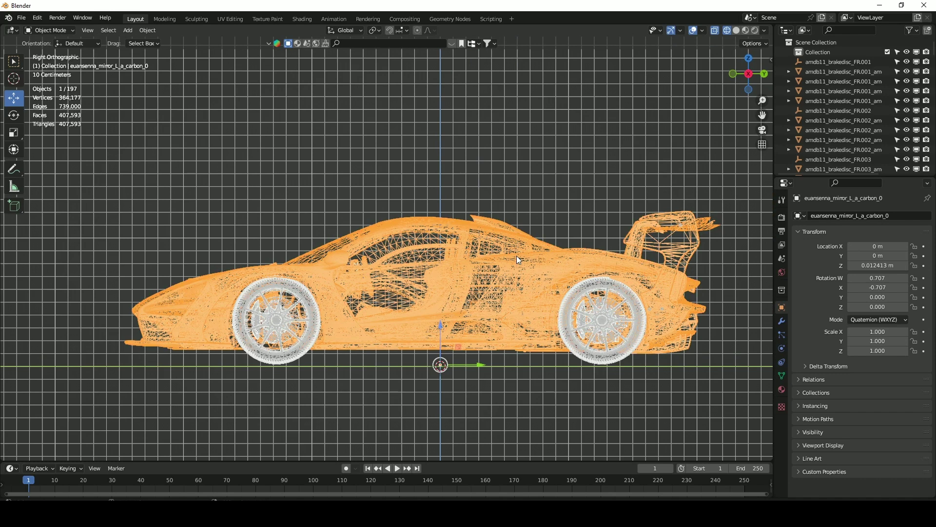
# Check the joined car body from several angles, then select it and remove it from the view
pyautogui.click(519, 171)
pyautogui.moveTo(518, 171); pyautogui.dragTo(460, 229, button='middle')
pyautogui.moveTo(437, 258); pyautogui.dragTo(495, 153, button='middle')
pyautogui.press('KP_3')
pyautogui.click(469, 222)
pyautogui.press('Delete')
# Edit the front hub mesh in wireframe and separate one wheel's hub geometry into its own object by selection
pyautogui.moveTo(469, 221); pyautogui.dragTo(389, 331, button='middle')
pyautogui.click(283, 323)
pyautogui.moveTo(205, 363); pyautogui.dragTo(448, 212, button='middle')
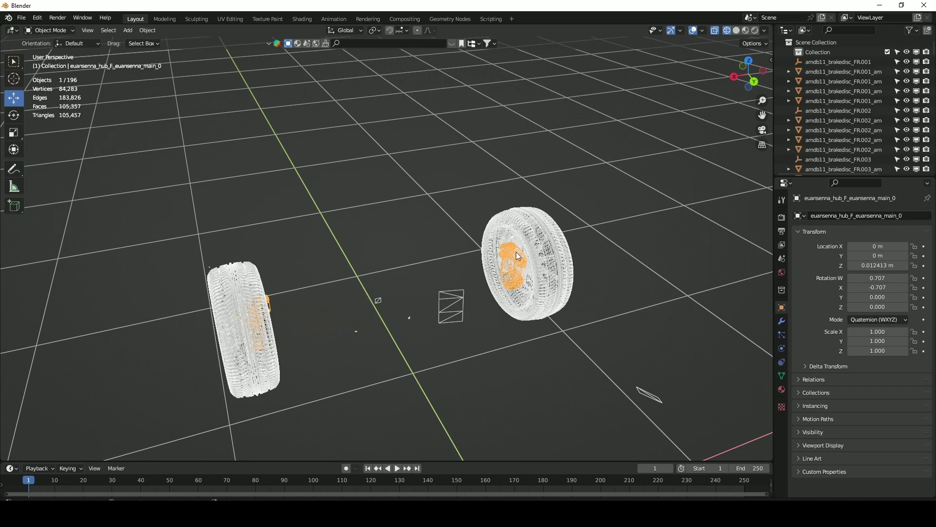
pyautogui.press('Tab')
pyautogui.press('z')
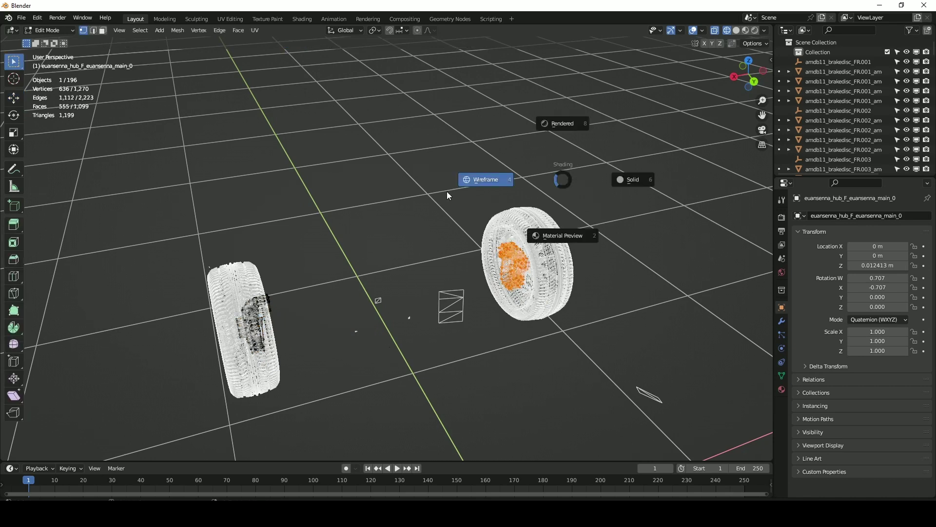
pyautogui.click(471, 181)
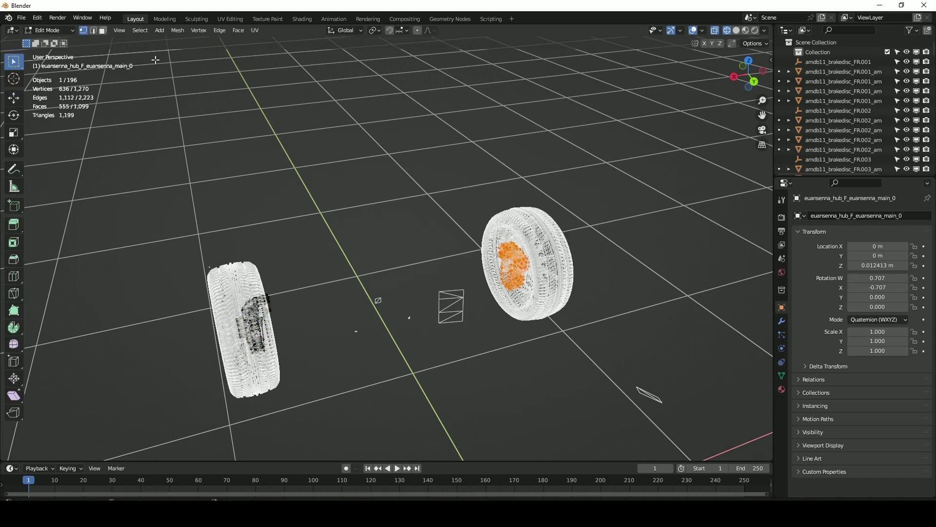
pyautogui.moveTo(586, 140); pyautogui.dragTo(475, 353)
pyautogui.press('p')
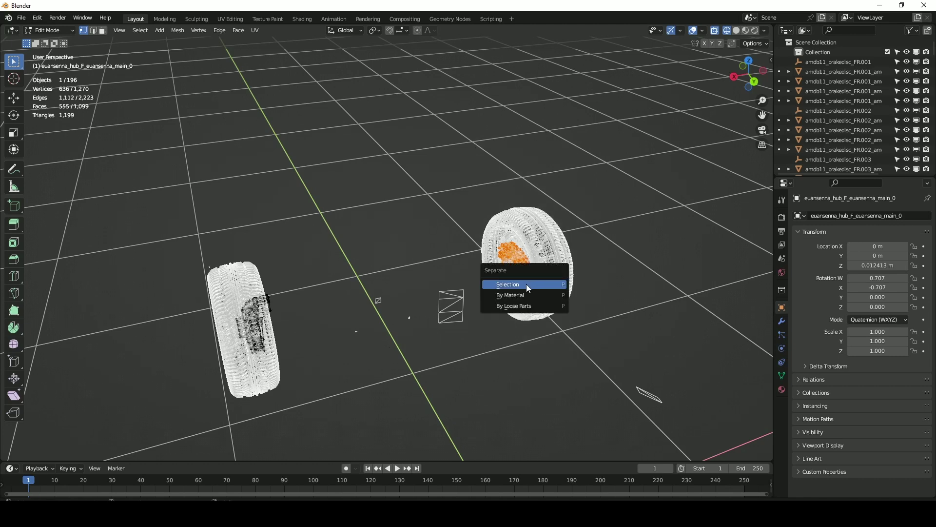
pyautogui.click(530, 283)
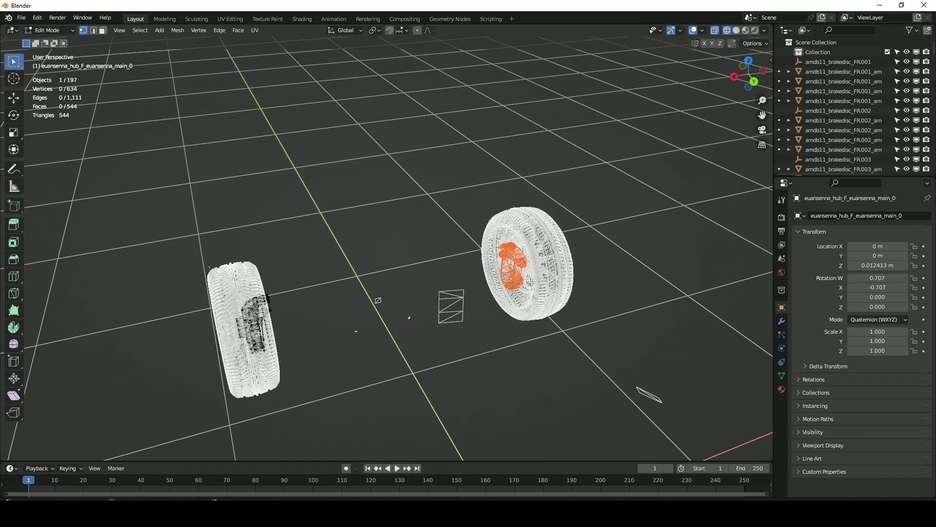
pyautogui.press('Tab')
pyautogui.click(539, 184)
pyautogui.click(505, 284)
pyautogui.moveTo(483, 266); pyautogui.dragTo(390, 267, button='middle')
pyautogui.click(333, 259)
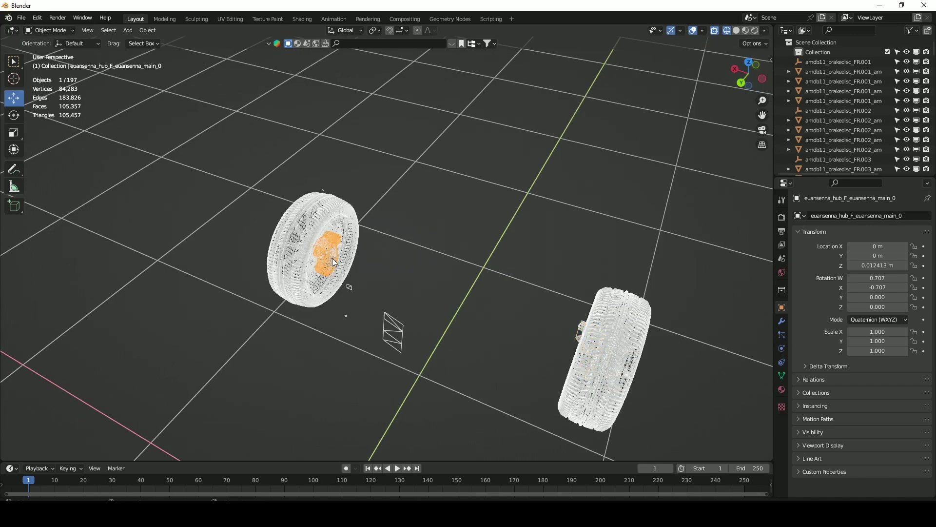
# Separate the selected geometry of the next wheel hub mesh into its own object
pyautogui.moveTo(334, 259); pyautogui.dragTo(452, 249, button='middle')
pyautogui.scroll(-5, 452, 250)
pyautogui.click(578, 384)
pyautogui.moveTo(578, 384); pyautogui.dragTo(609, 331, button='middle')
pyautogui.press('Tab')
pyautogui.press('p')
pyautogui.click(542, 326)
pyautogui.press('Tab')
# Box-select all parts of one wheel from above and join them into a single object
pyautogui.moveTo(541, 325); pyautogui.dragTo(528, 319, button='middle')
pyautogui.click(507, 388)
pyautogui.click(340, 367)
pyautogui.moveTo(360, 357); pyautogui.dragTo(363, 385, button='middle')
pyautogui.keyDown('shift'); pyautogui.moveTo(366, 163); pyautogui.dragTo(385, 227, button='middle'); pyautogui.keyUp('shift')
pyautogui.moveTo(375, 180); pyautogui.dragTo(325, 286)
pyautogui.scroll(4, 337, 263)
pyautogui.hotkey('ctrl', 'j')
# Select the parts of the neighbouring front wheel in the top view and join them into one object
pyautogui.keyDown('shift'); pyautogui.moveTo(384, 200); pyautogui.dragTo(356, 134, button='middle'); pyautogui.keyUp('shift')
pyautogui.click(388, 157)
pyautogui.click(331, 180)
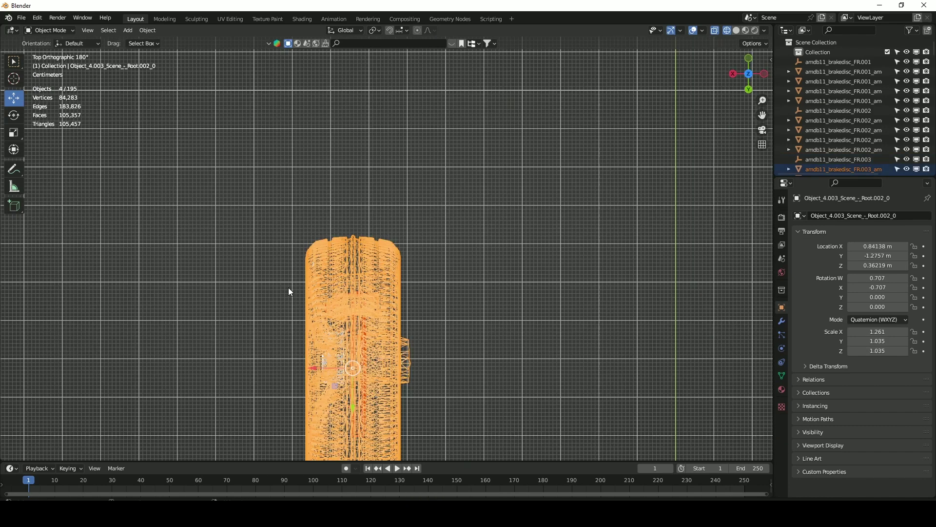
pyautogui.hotkey('ctrl', 'j')
# Box-select the parts of the opposite wheel, join them, and select its tyre to check the result
pyautogui.moveTo(288, 288); pyautogui.dragTo(385, 312, button='middle')
pyautogui.keyDown('shift'); pyautogui.moveTo(634, 244); pyautogui.dragTo(507, 236, button='middle'); pyautogui.keyUp('shift')
pyautogui.moveTo(597, 287); pyautogui.dragTo(491, 200)
pyautogui.hotkey('ctrl', 'j')
pyautogui.moveTo(491, 200); pyautogui.dragTo(510, 290, button='middle')
pyautogui.click(522, 174)
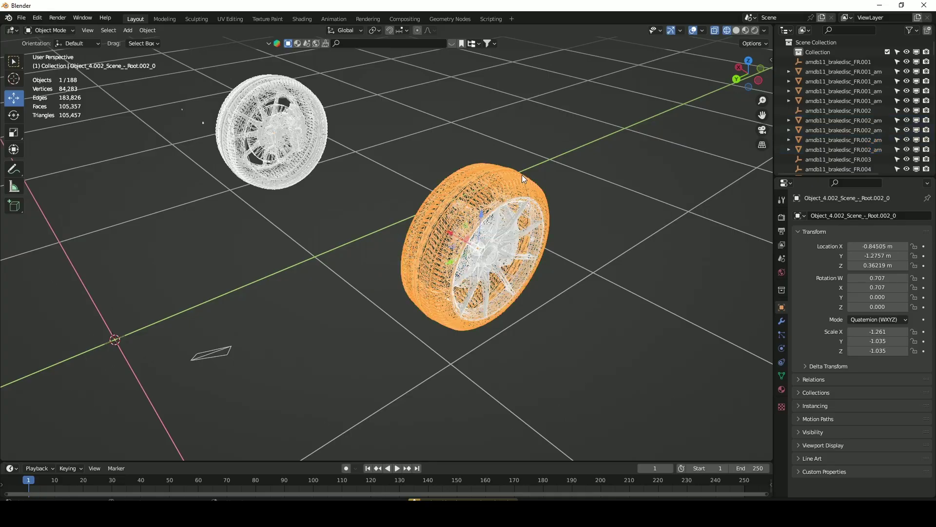
# Join the separate tyre and rim parts of the front wheels so each wheel is a single object
pyautogui.scroll(4, 589, 263)
pyautogui.click(589, 262)
pyautogui.keyDown('shift'); pyautogui.click(633, 253); pyautogui.keyUp('shift')
pyautogui.hotkey('ctrl', 'j')
pyautogui.moveTo(589, 262); pyautogui.dragTo(634, 254, button='middle')
pyautogui.keyDown('shift'); pyautogui.click(610, 277); pyautogui.keyUp('shift')
pyautogui.hotkey('ctrl', 'j')
pyautogui.click(575, 256)
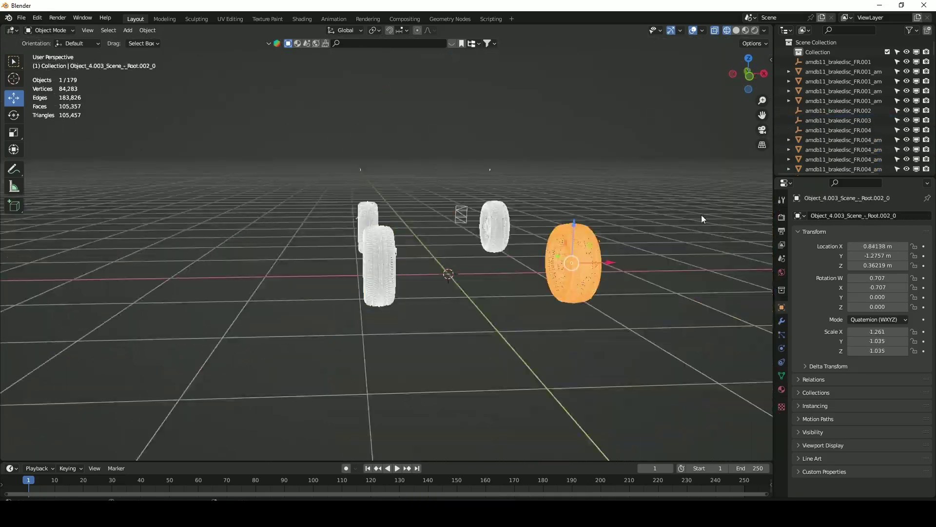
# Box-select the parts of the remaining wheels and join each wheel into one object
pyautogui.keyDown('alt'); pyautogui.moveTo(703, 217); pyautogui.dragTo(697, 303, button='middle'); pyautogui.keyUp('alt')
pyautogui.scroll(6, 415, 244)
pyautogui.moveTo(510, 92); pyautogui.dragTo(351, 312)
pyautogui.hotkey('ctrl', 'j')
pyautogui.moveTo(368, 288); pyautogui.dragTo(203, 274, button='middle')
pyautogui.hotkey('ctrl', 'j')
# Select the small leftover parts, unhide the car body, and join them all into the body
pyautogui.keyDown('shift'); pyautogui.click(201, 265); pyautogui.keyUp('shift')
pyautogui.scroll(-3, 162, 280)
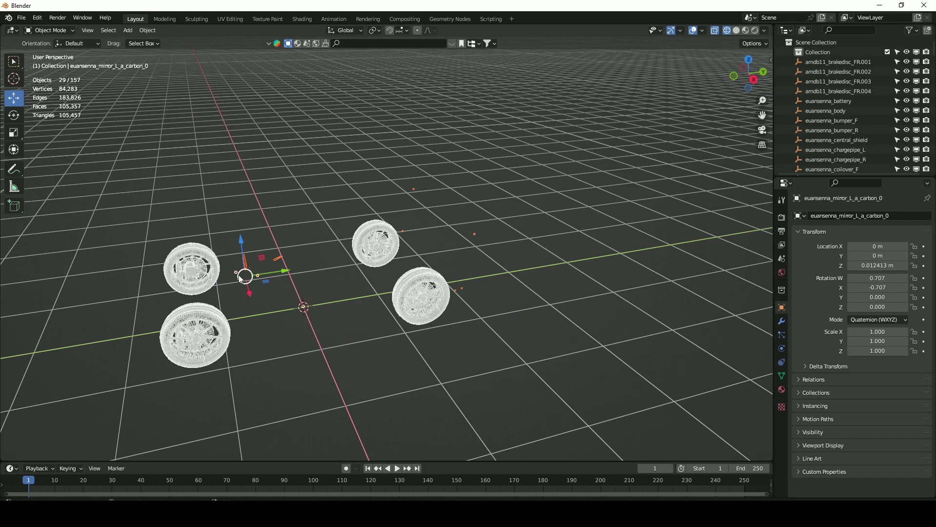
pyautogui.moveTo(273, 287); pyautogui.dragTo(304, 293, button='middle')
pyautogui.hotkey('alt', 'h')
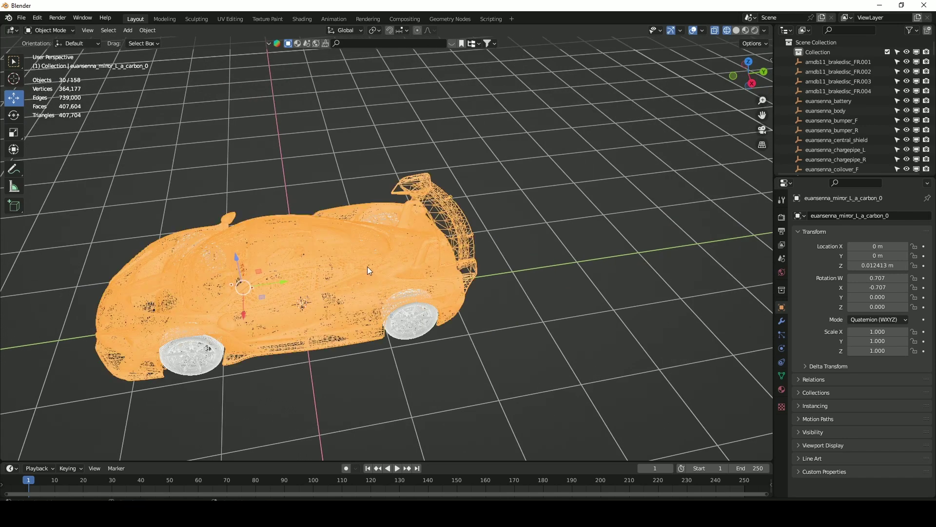
pyautogui.keyDown('shift'); pyautogui.click(440, 242); pyautogui.keyUp('shift')
pyautogui.keyDown('shift'); pyautogui.click(443, 243); pyautogui.keyUp('shift')
pyautogui.hotkey('ctrl', 'j')
# Deselect everything and switch the viewport from wireframe to solid shading
pyautogui.click(532, 193)
pyautogui.moveTo(368, 232); pyautogui.dragTo(382, 215, button='middle')
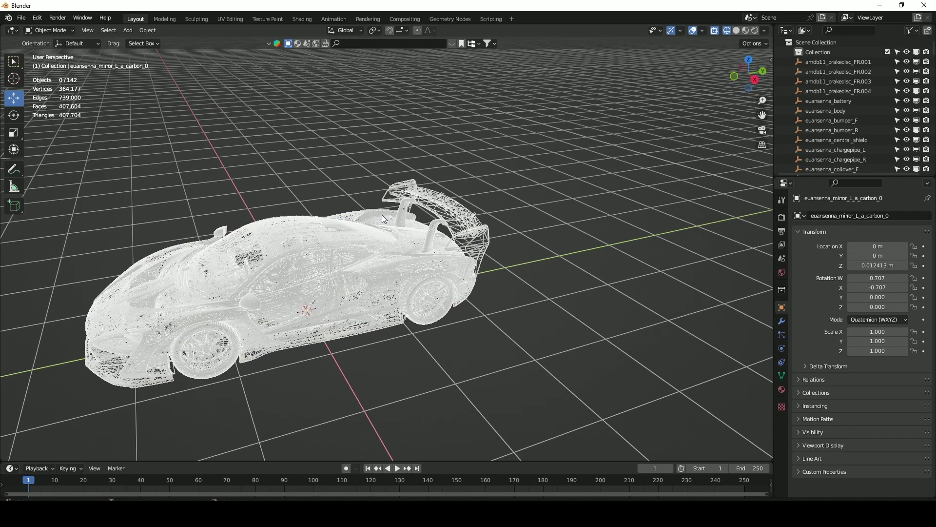
pyautogui.press('z')
pyautogui.click(578, 218)
# Move the car body away, shift a front wheel along X, and select each wheel to check that they are separate objects
pyautogui.moveTo(579, 218); pyautogui.dragTo(397, 242, button='middle')
pyautogui.click(340, 218)
pyautogui.moveTo(341, 218); pyautogui.dragTo(446, 265, button='middle')
pyautogui.hotkey('shift', 'd')
pyautogui.press('z')
pyautogui.click(418, 250)
pyautogui.click(460, 290)
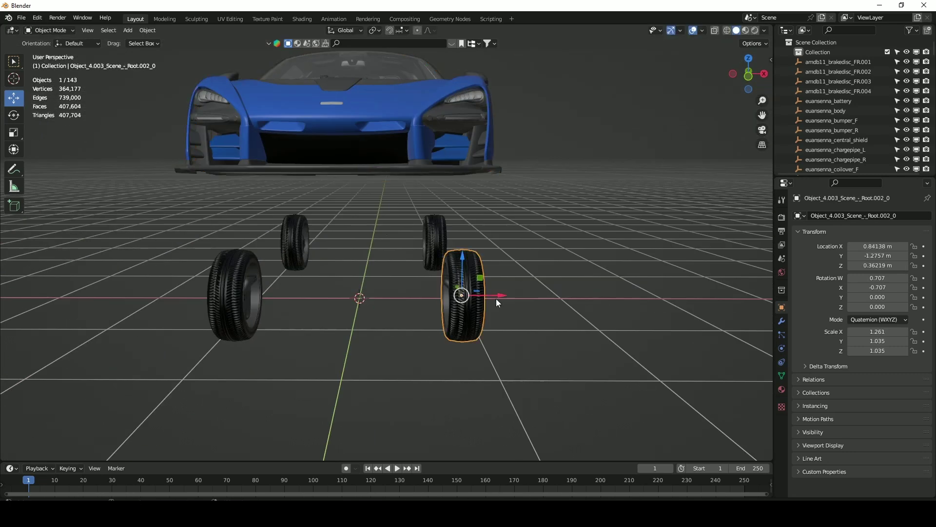
pyautogui.moveTo(496, 299); pyautogui.dragTo(561, 298)
pyautogui.click(229, 311)
pyautogui.click(295, 243)
pyautogui.click(439, 243)
# Undo the test moves of the body and wheel, and clear the selection
pyautogui.hotkey('ctrl', 'z')
pyautogui.hotkey('ctrl', 'z')
pyautogui.hotkey('ctrl', 'z')
pyautogui.hotkey('ctrl', 'z')
pyautogui.hotkey('ctrl', 'z')
pyautogui.hotkey('ctrl', 'z')
pyautogui.moveTo(604, 180); pyautogui.dragTo(469, 205, button='middle')
pyautogui.press('a')
pyautogui.click(721, 189)
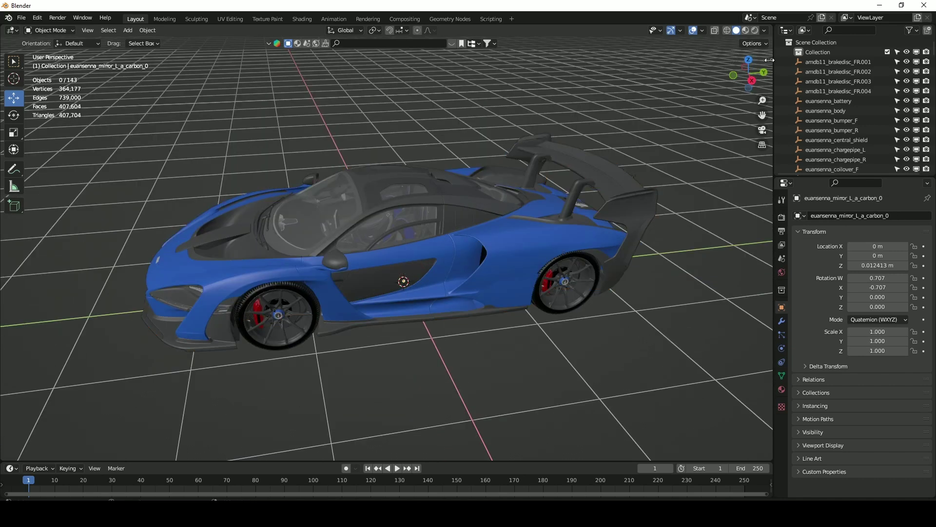
# Add a new car rig to the scene with the RBC add-on
pyautogui.click(771, 61)
pyautogui.click(768, 419)
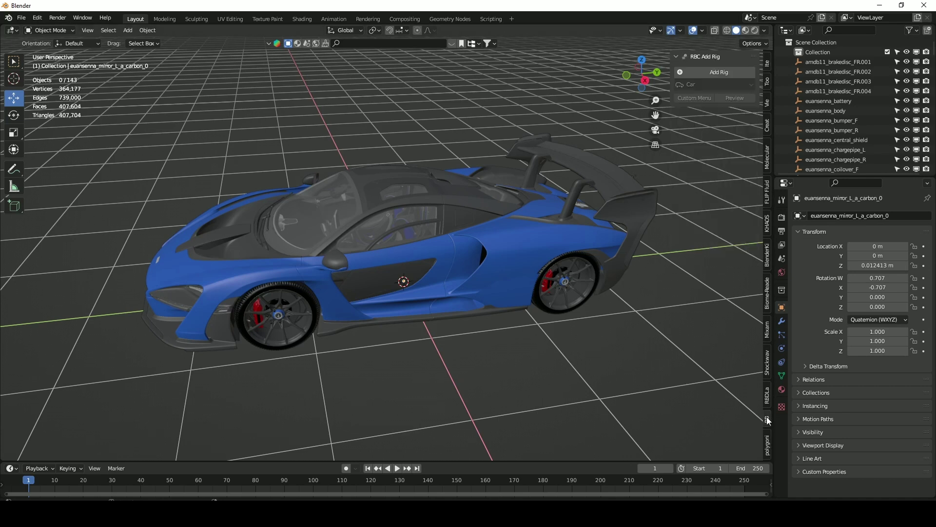
pyautogui.moveTo(455, 155); pyautogui.dragTo(536, 137, button='middle')
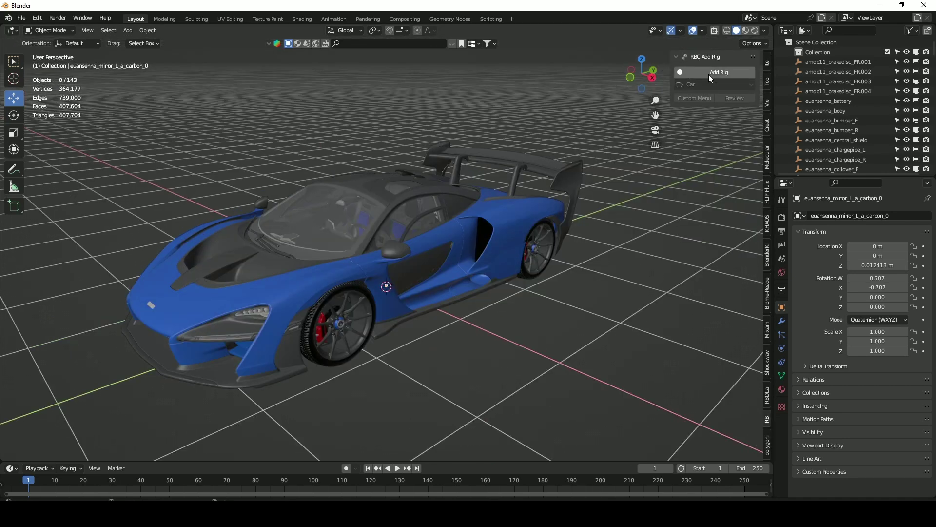
pyautogui.click(725, 72)
pyautogui.moveTo(626, 119); pyautogui.dragTo(497, 201, button='middle')
pyautogui.scroll(-3, 525, 162)
pyautogui.scroll(3, 561, 196)
pyautogui.moveTo(560, 196); pyautogui.dragTo(419, 213, button='middle')
pyautogui.scroll(3, 390, 231)
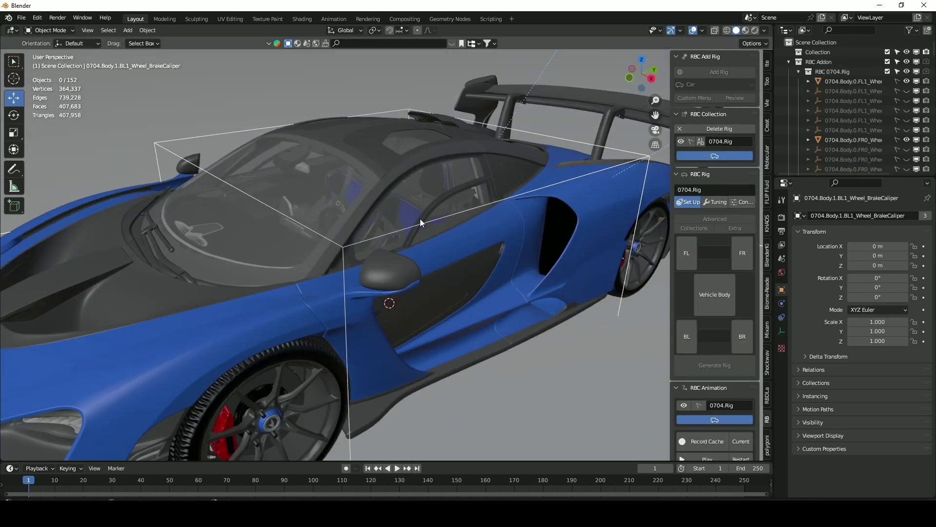
pyautogui.scroll(-2, 436, 190)
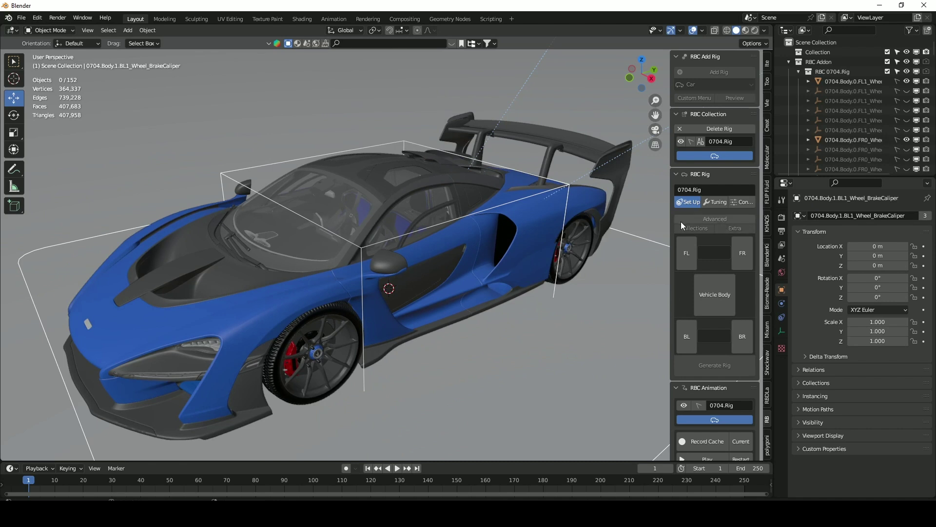
# Assign the joined car body mesh as the rig's Vehicle Body
pyautogui.click(275, 319)
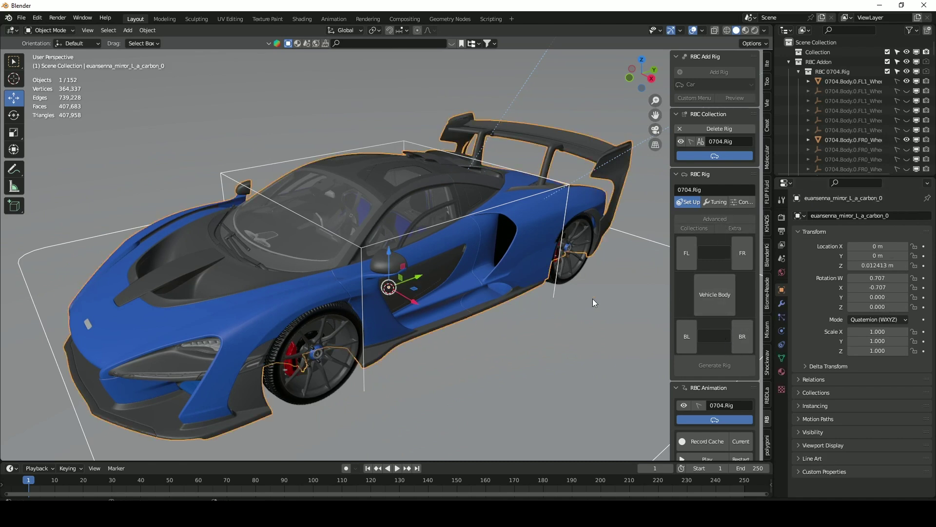
pyautogui.click(721, 288)
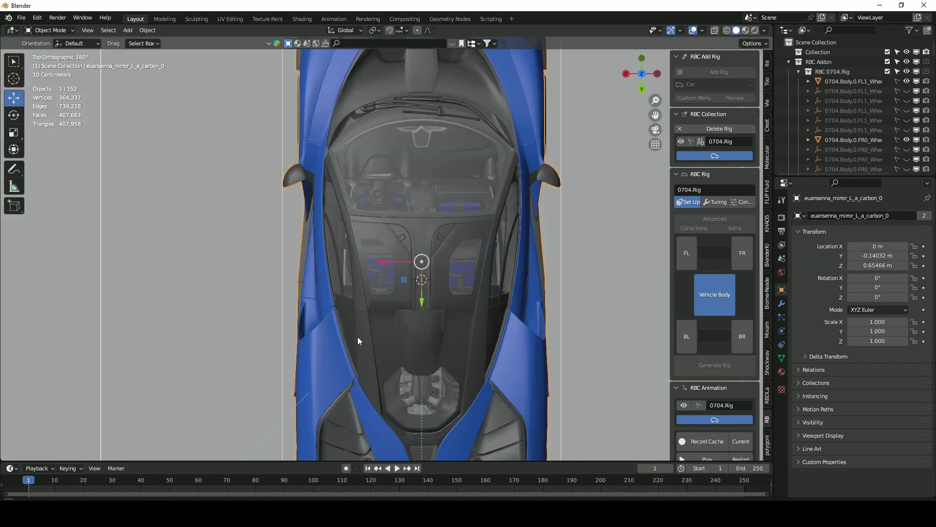
pyautogui.moveTo(358, 337); pyautogui.dragTo(590, 262, button='middle')
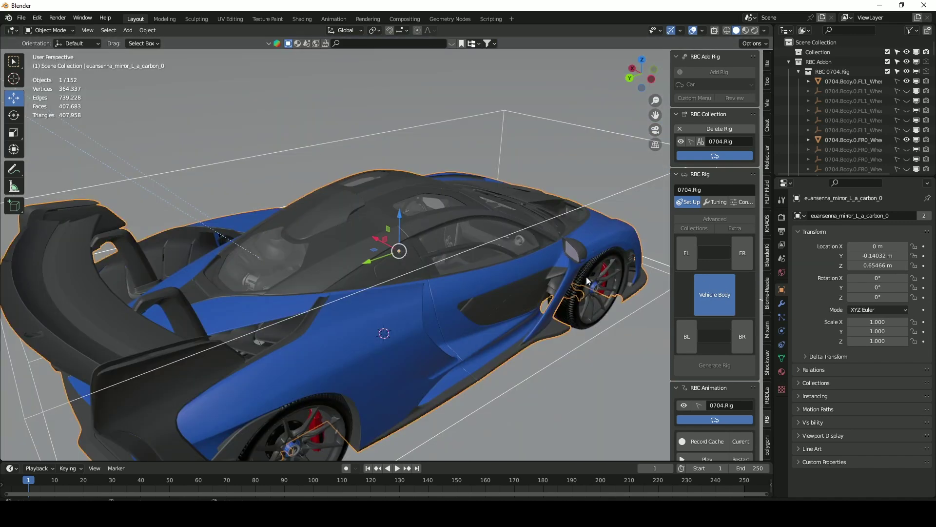
# Assign the two front wheels to the rig's FR and FL slots
pyautogui.click(586, 277)
pyautogui.moveTo(397, 205); pyautogui.dragTo(269, 288, button='middle')
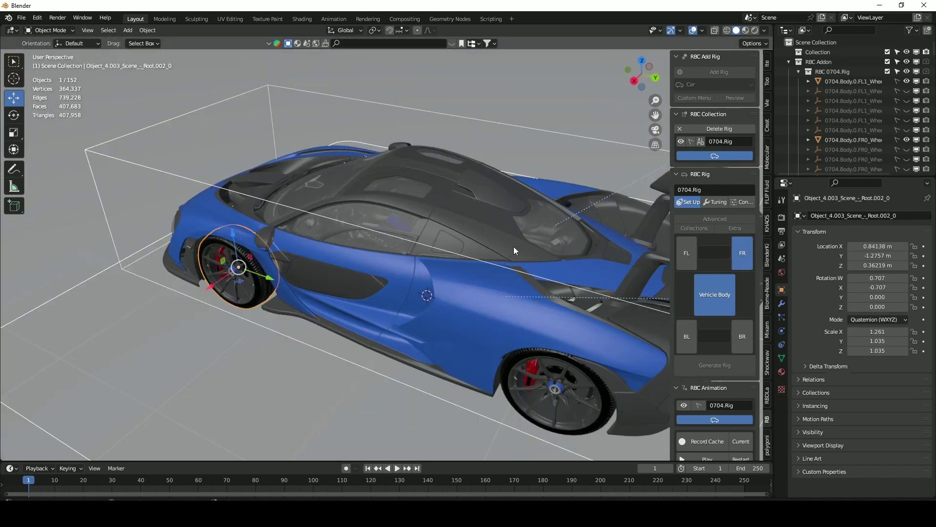
pyautogui.click(684, 265)
# Assign the two rear wheels to the rig's BL and BR slots
pyautogui.click(504, 378)
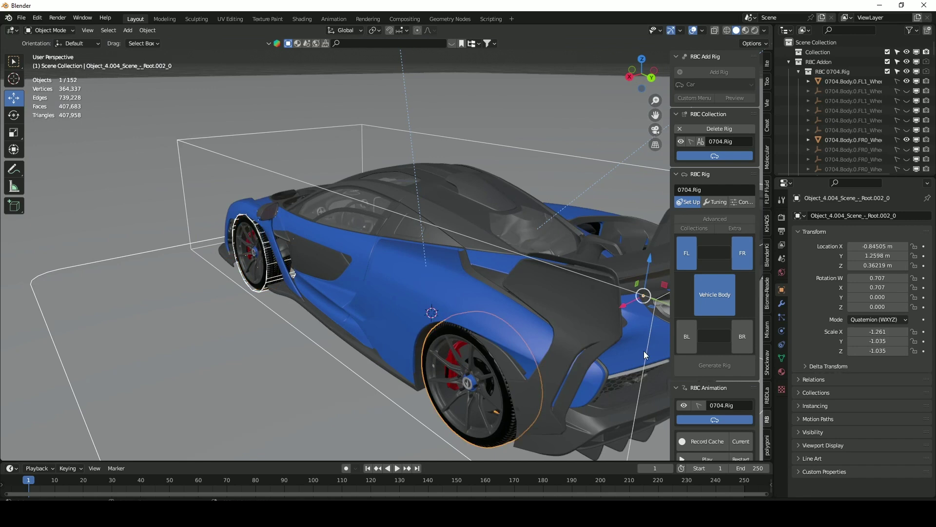
pyautogui.click(684, 339)
pyautogui.moveTo(580, 286); pyautogui.dragTo(446, 274, button='middle')
pyautogui.click(422, 364)
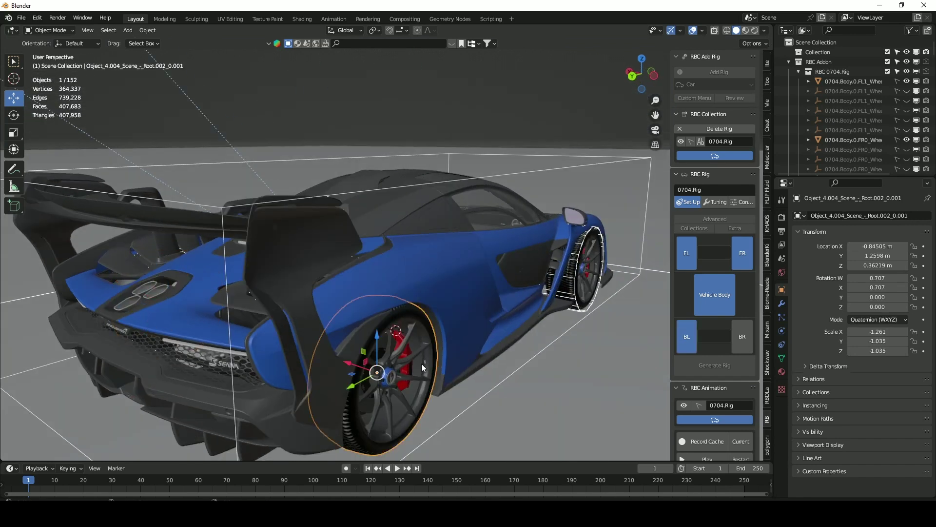
pyautogui.click(742, 336)
pyautogui.moveTo(537, 293); pyautogui.dragTo(475, 220, button='middle')
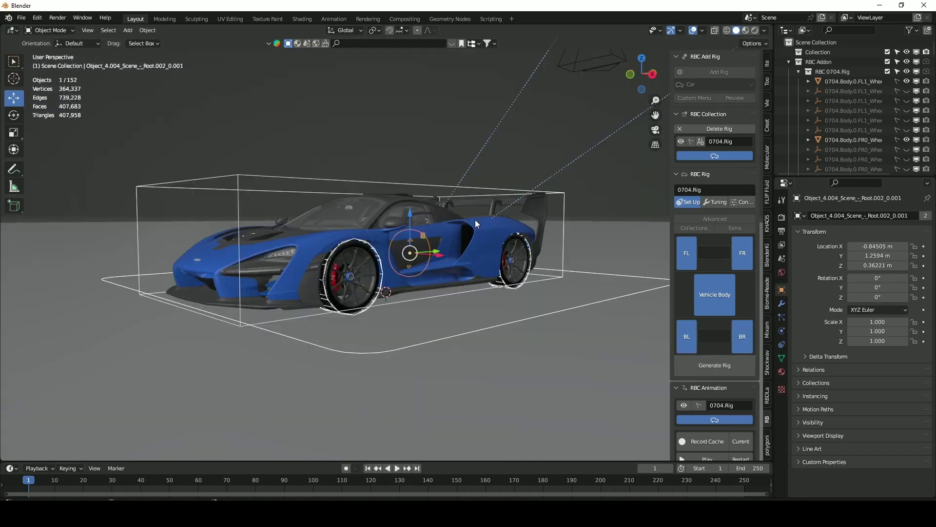
# Generate the rig and raise its control object to about 1.03 m above the ground
pyautogui.click(727, 367)
pyautogui.moveTo(423, 370); pyautogui.dragTo(376, 249, button='middle')
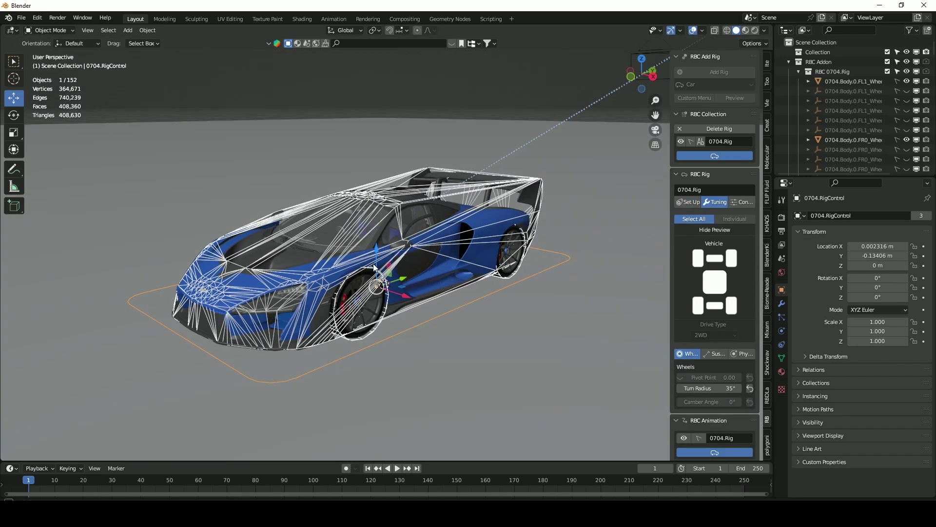
pyautogui.moveTo(377, 249); pyautogui.dragTo(386, 169)
pyautogui.moveTo(386, 169); pyautogui.dragTo(416, 189, button='middle')
pyautogui.scroll(-5, 416, 189)
pyautogui.click(438, 430)
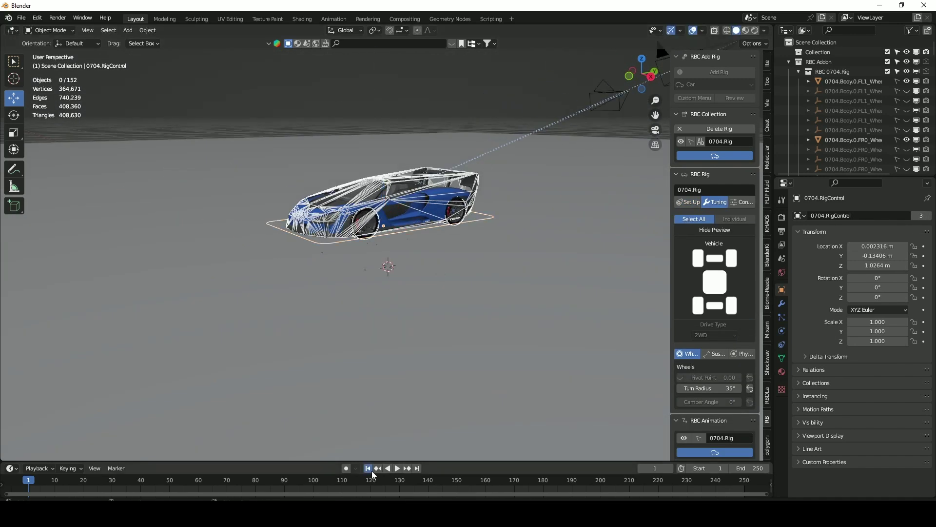
# Play the simulation from the first frame to check how the rigged car drops onto the ground
pyautogui.click(398, 468)
pyautogui.click(398, 468)
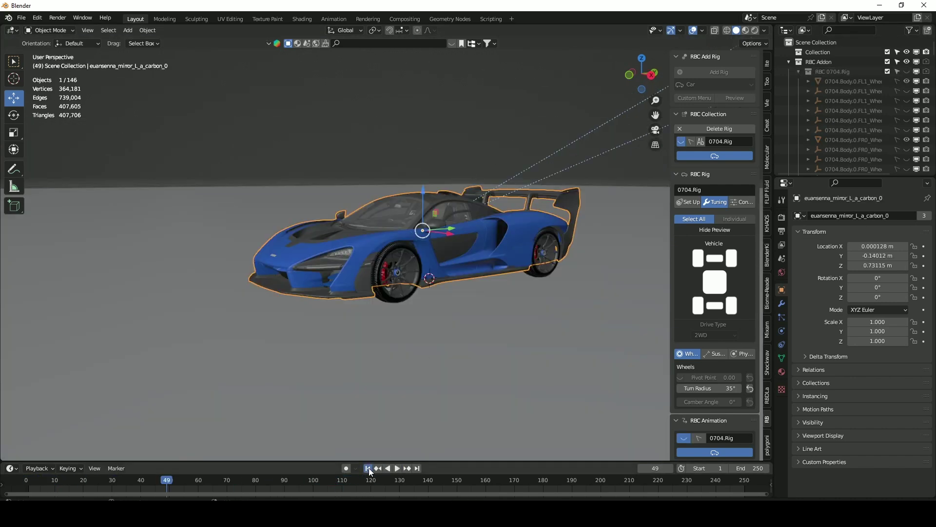
pyautogui.click(368, 468)
pyautogui.press('space')
pyautogui.moveTo(457, 365); pyautogui.dragTo(465, 271, button='middle')
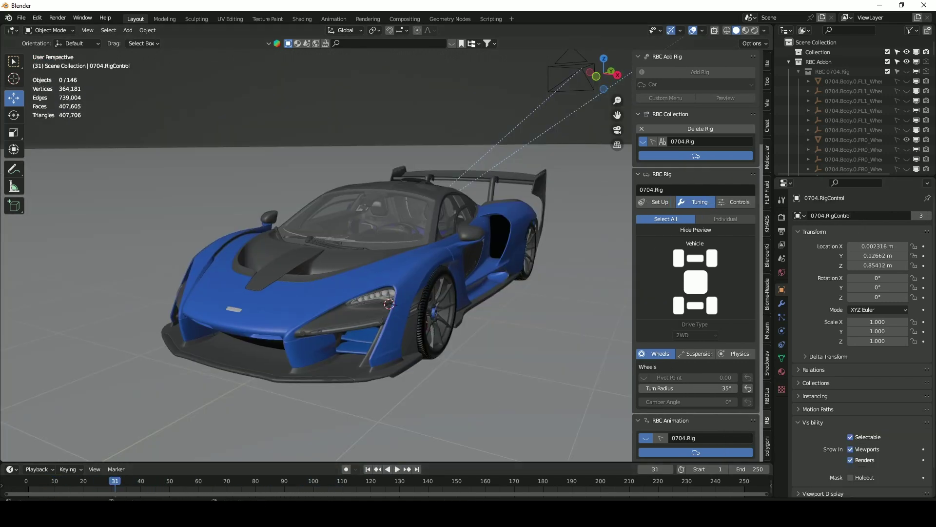
# Look through the rig's Set Up, Tuning and Controls settings
pyautogui.click(658, 204)
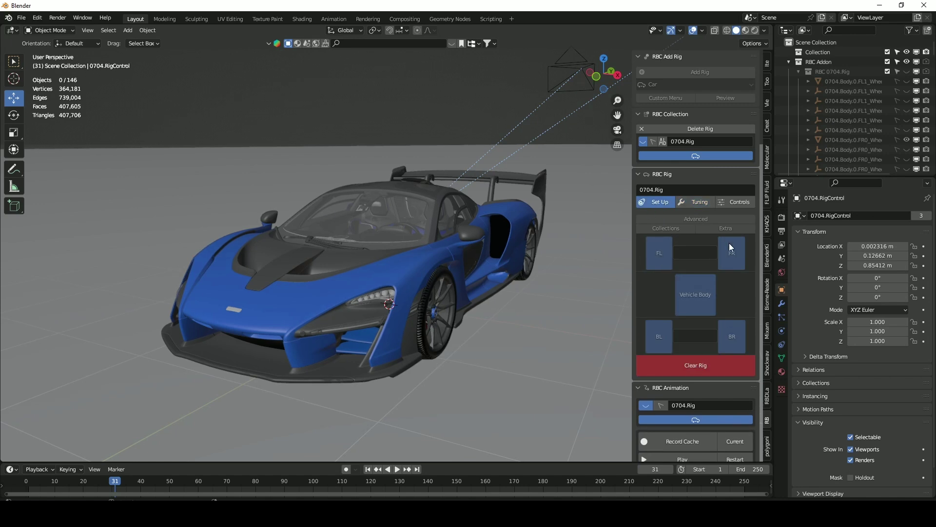
pyautogui.scroll(-2, 658, 304)
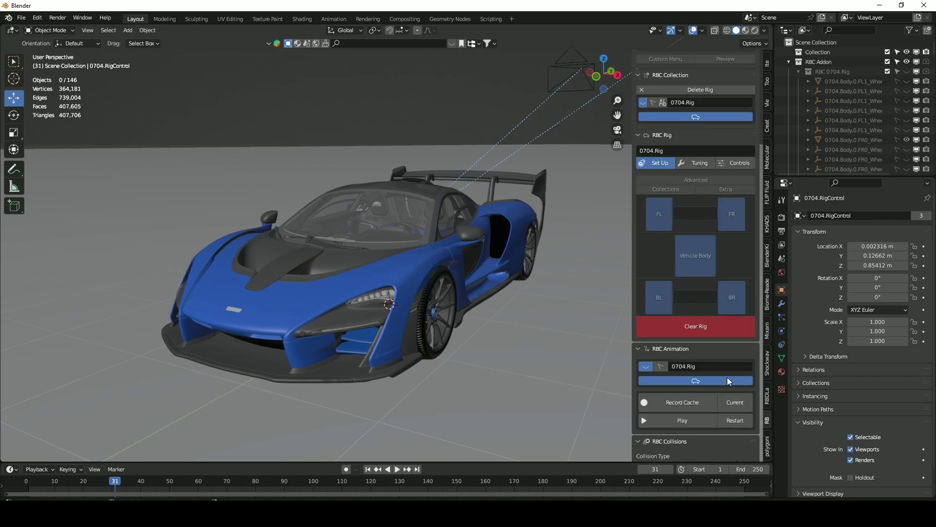
pyautogui.scroll(2, 667, 304)
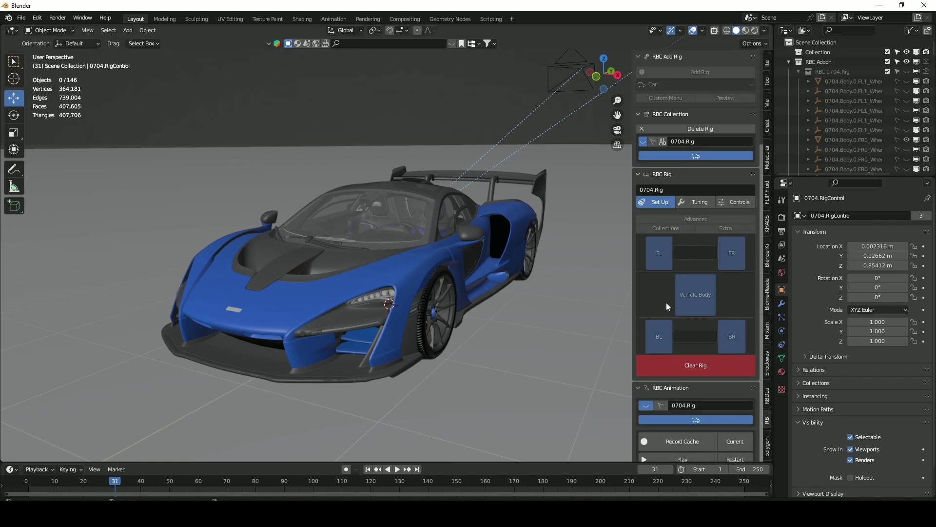
pyautogui.click(694, 203)
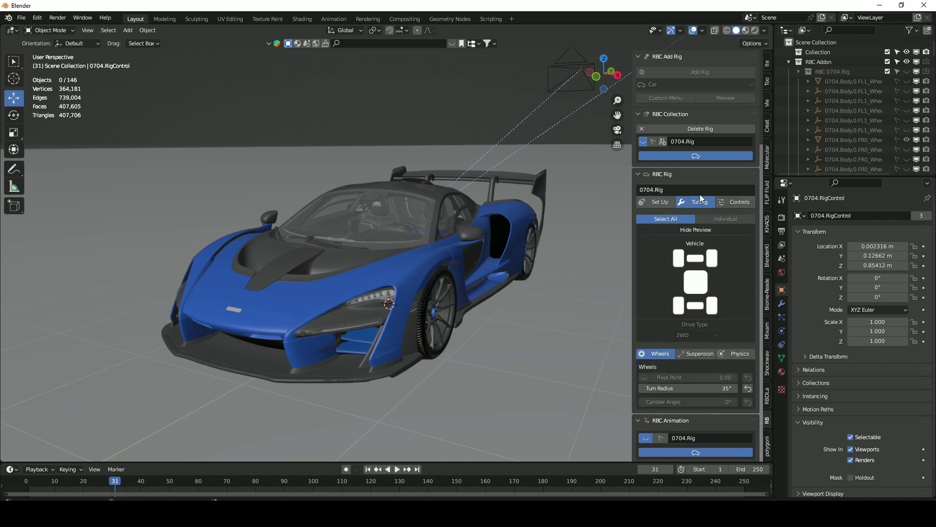
pyautogui.click(728, 204)
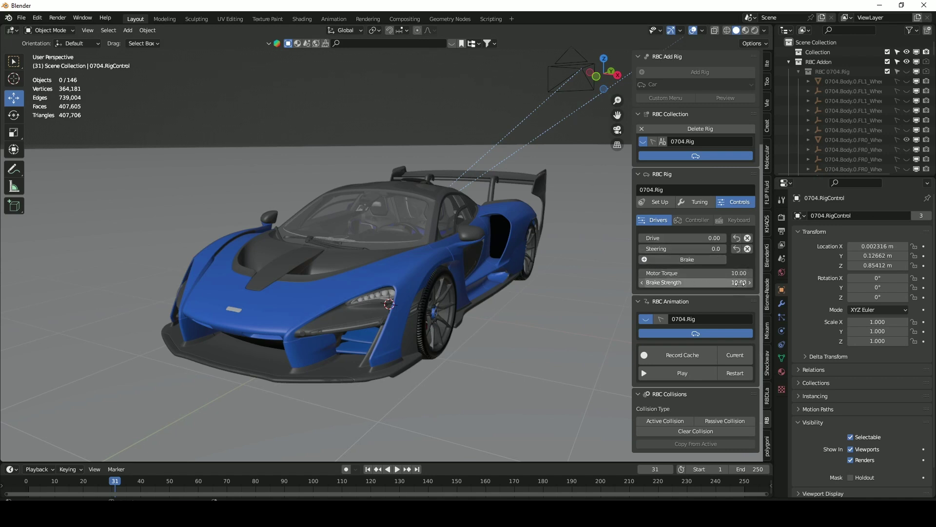
# Test-drive the car during playback by raising Drive to about 3.03 and Steering to 1.0
pyautogui.click(369, 469)
pyautogui.press('space')
pyautogui.moveTo(681, 239); pyautogui.dragTo(649, 239)
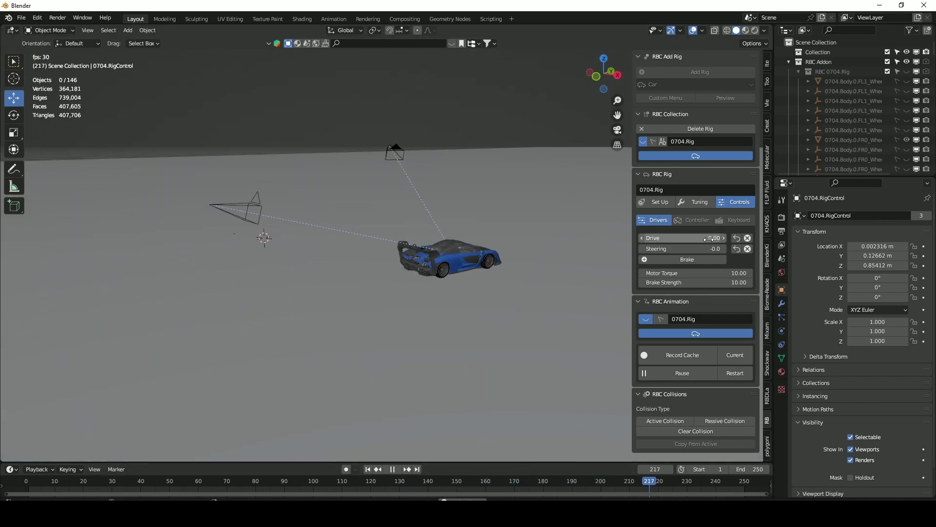
pyautogui.click(372, 469)
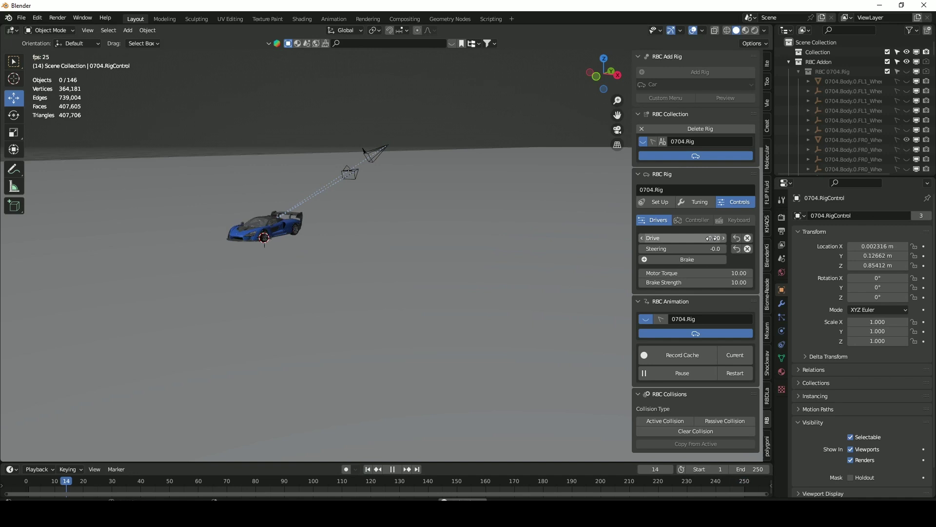
pyautogui.moveTo(704, 238); pyautogui.dragTo(726, 249)
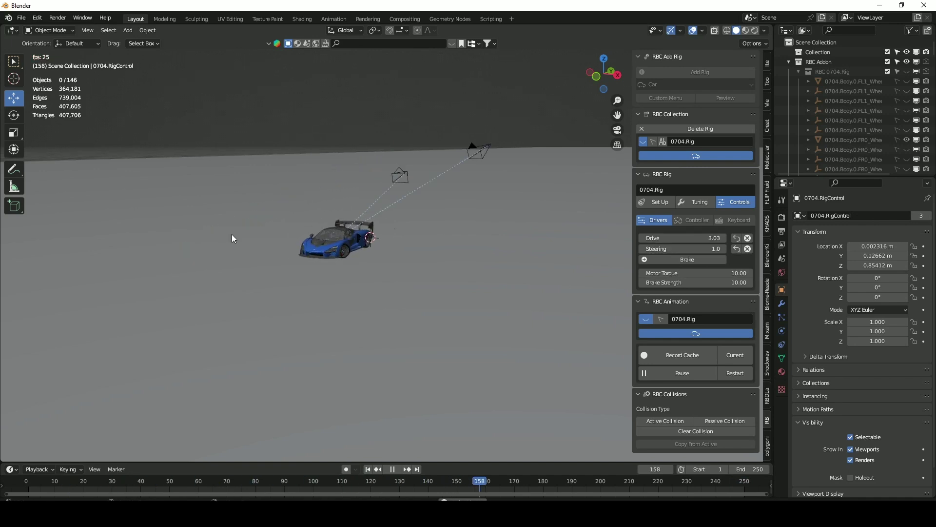
pyautogui.press('Escape')
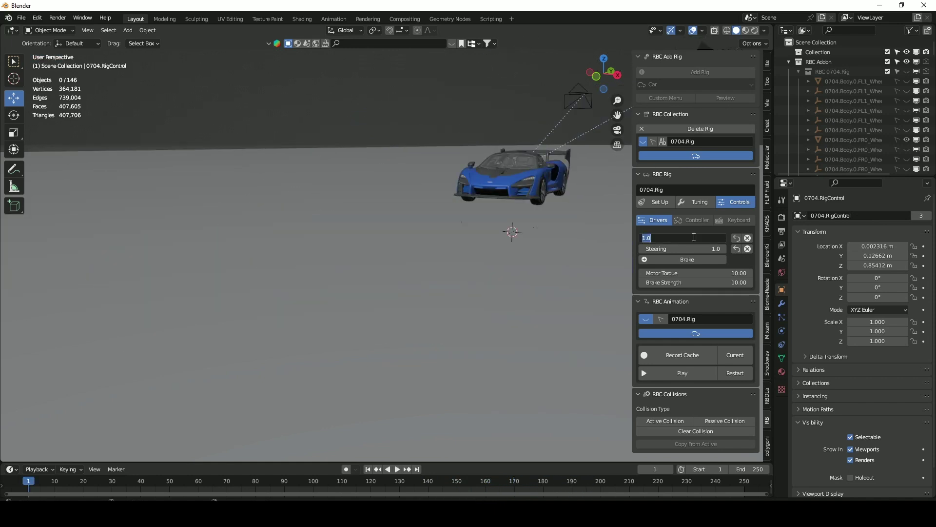
# Set Drive to 5 and Steering to 0, and engage the Brake while the simulation plays
pyautogui.doubleClick(689, 248)
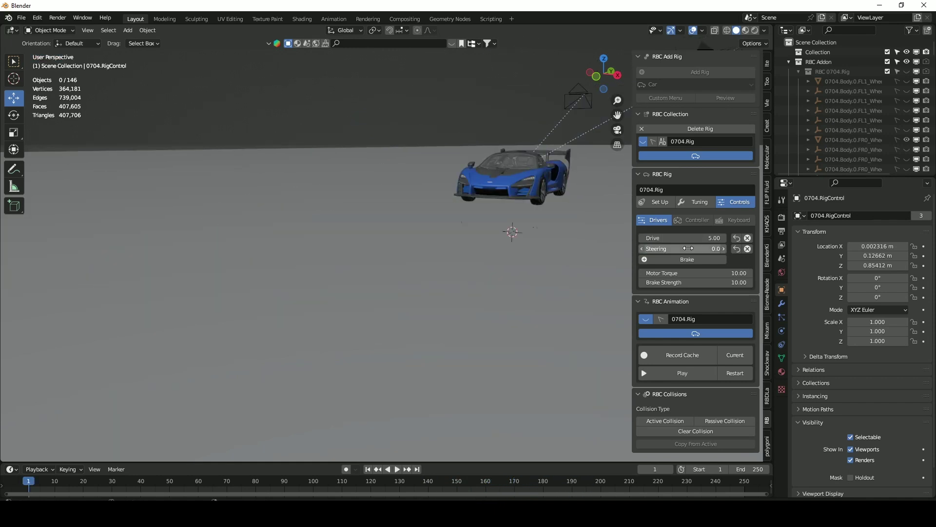
pyautogui.press('space')
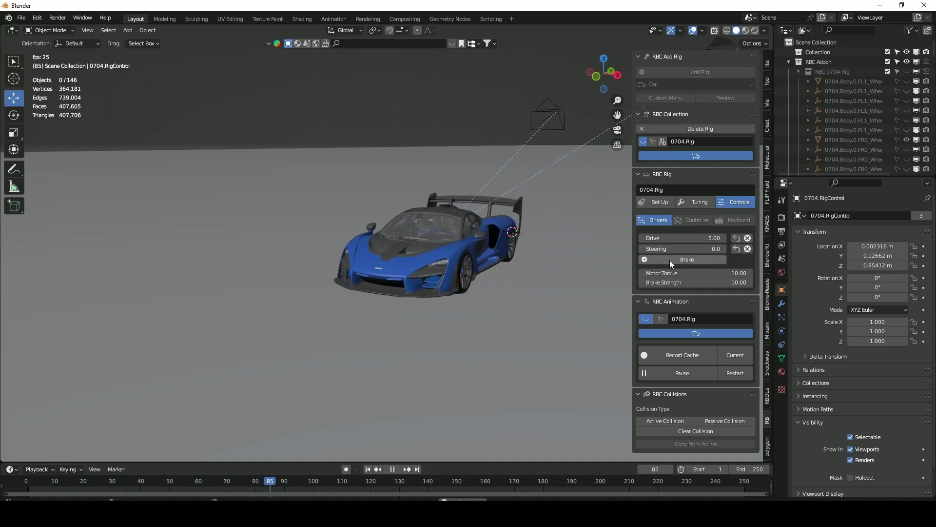
pyautogui.click(669, 259)
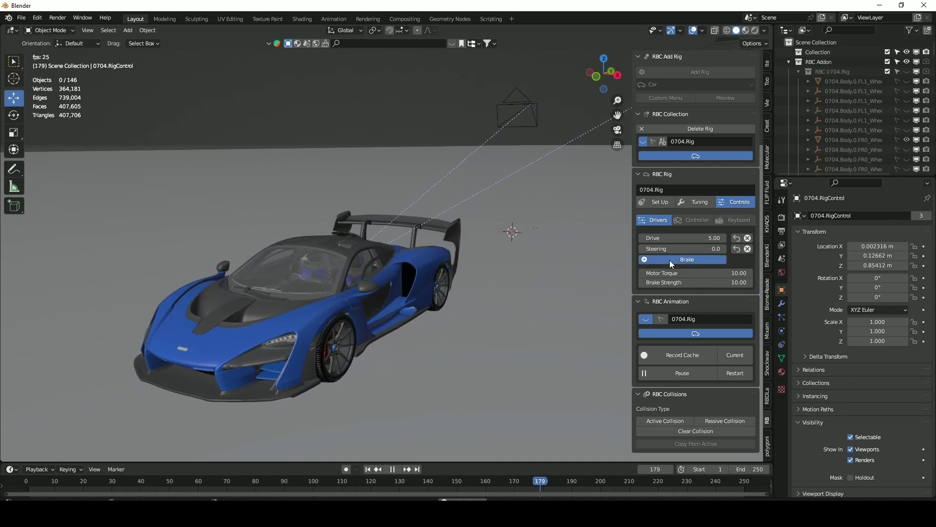
pyautogui.click(367, 469)
# Bring up the rig's wheel tuning settings and play the simulation again
pyautogui.click(697, 202)
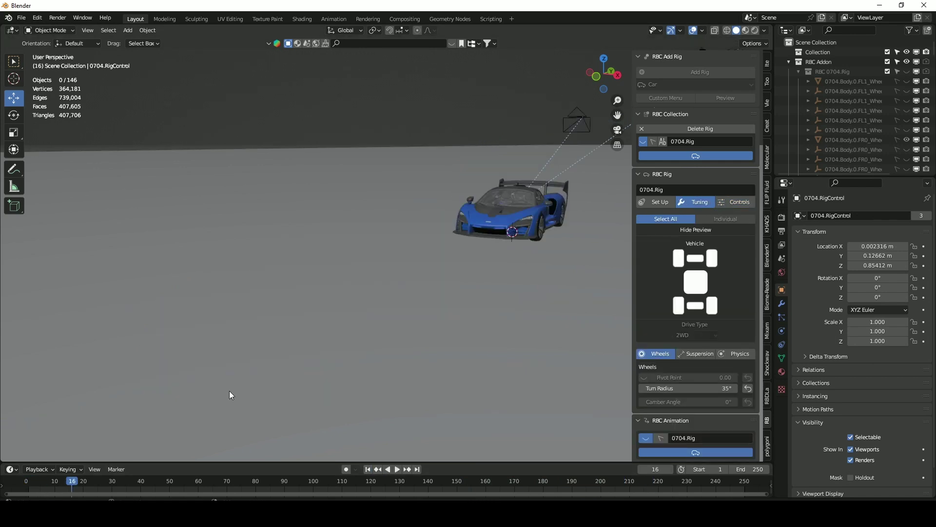
pyautogui.scroll(3, 547, 236)
pyautogui.moveTo(547, 233); pyautogui.dragTo(505, 234, button='middle')
pyautogui.scroll(3, 505, 234)
pyautogui.click(396, 469)
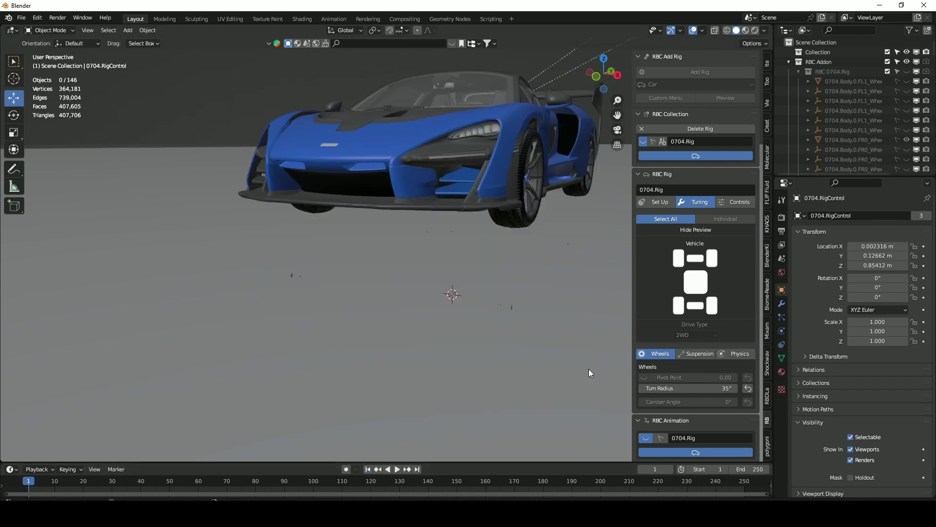
# Turn the car's Steering to -1.0 while the simulation plays, and return the timeline to the first frame
pyautogui.click(734, 202)
pyautogui.moveTo(668, 248); pyautogui.dragTo(641, 248)
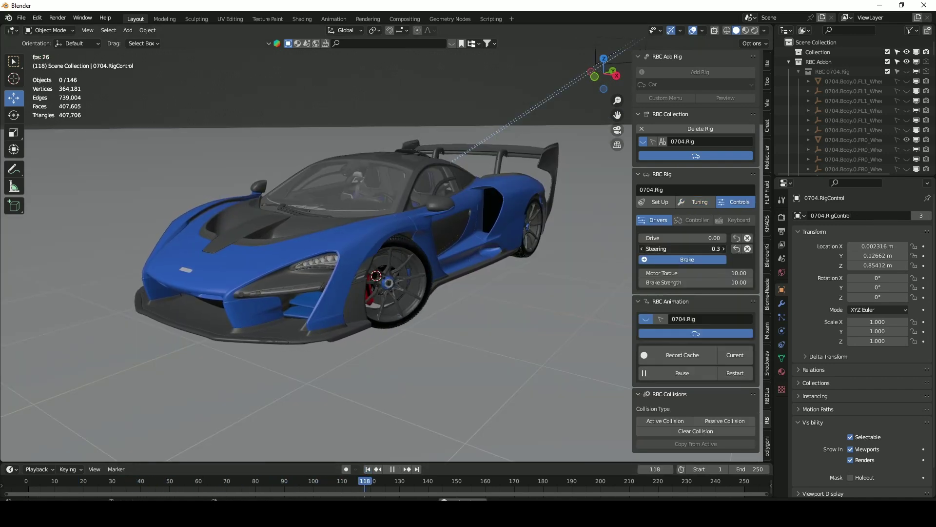
pyautogui.press('space')
pyautogui.click(367, 469)
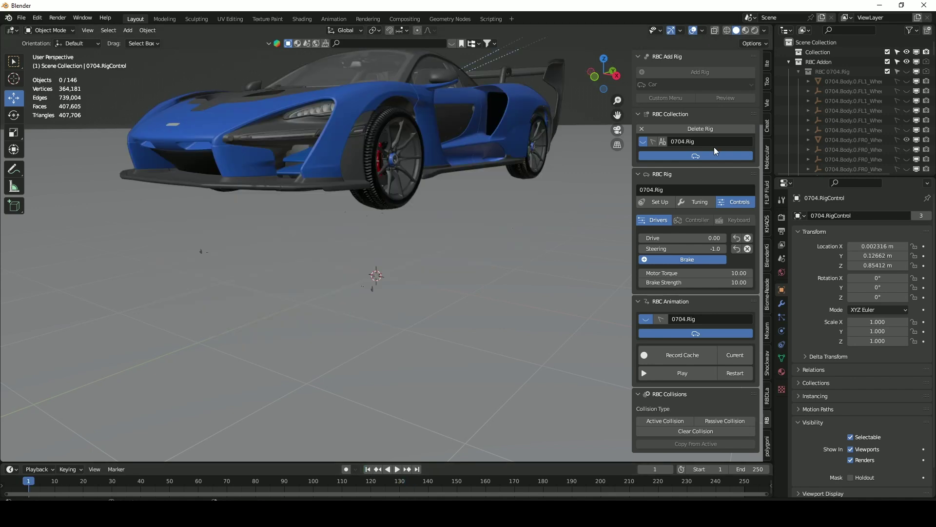
# Set the Turn Radius of the rig's wheels to 60°
pyautogui.click(697, 201)
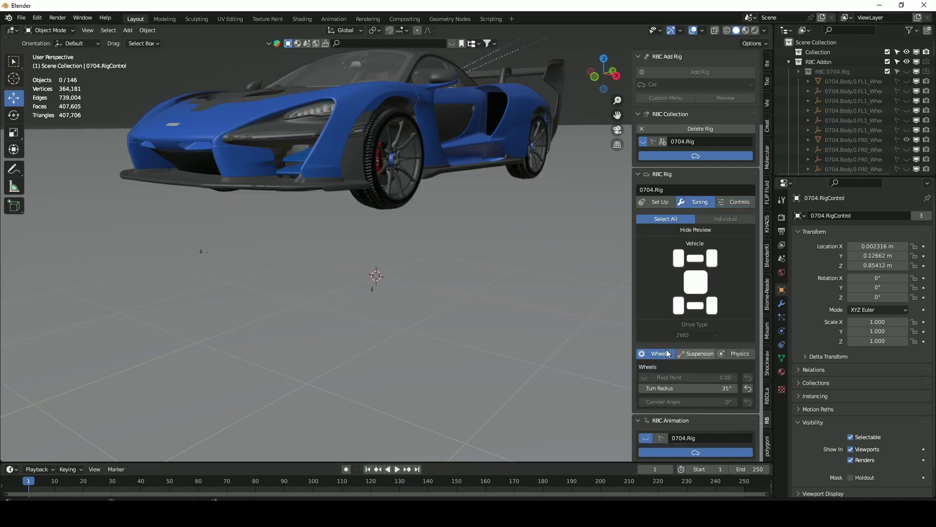
pyautogui.write('50')
pyautogui.press('Return')
# Test the wheels' turning range during playback by swinging Steering to about 0.6 and back to -1.0, and restart the simulation
pyautogui.click(745, 203)
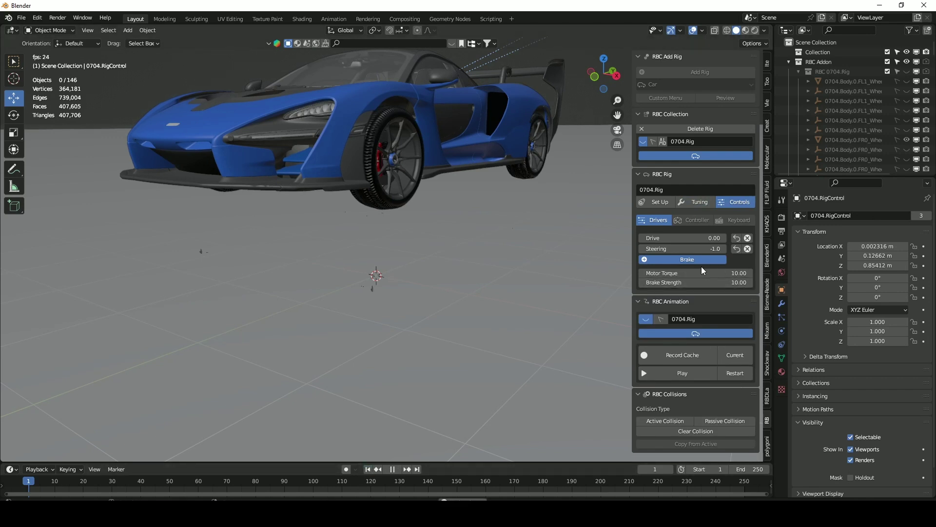
pyautogui.press('space')
pyautogui.moveTo(677, 251); pyautogui.dragTo(717, 251)
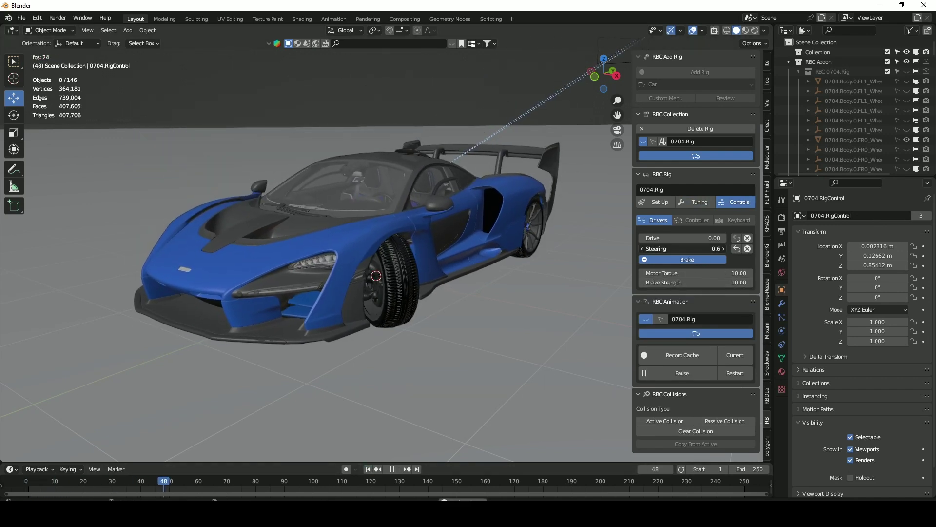
pyautogui.moveTo(395, 247); pyautogui.dragTo(308, 240, button='middle')
pyautogui.moveTo(697, 250); pyautogui.dragTo(650, 249)
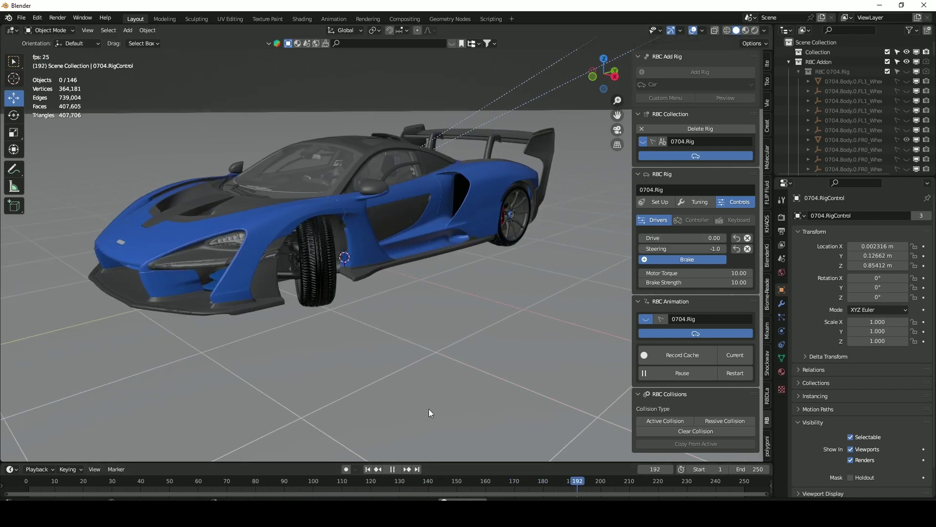
pyautogui.click(368, 469)
# Try Turn Radius values of 35°, 45° and 40° for the wheels during playback, and restart the simulation
pyautogui.click(695, 202)
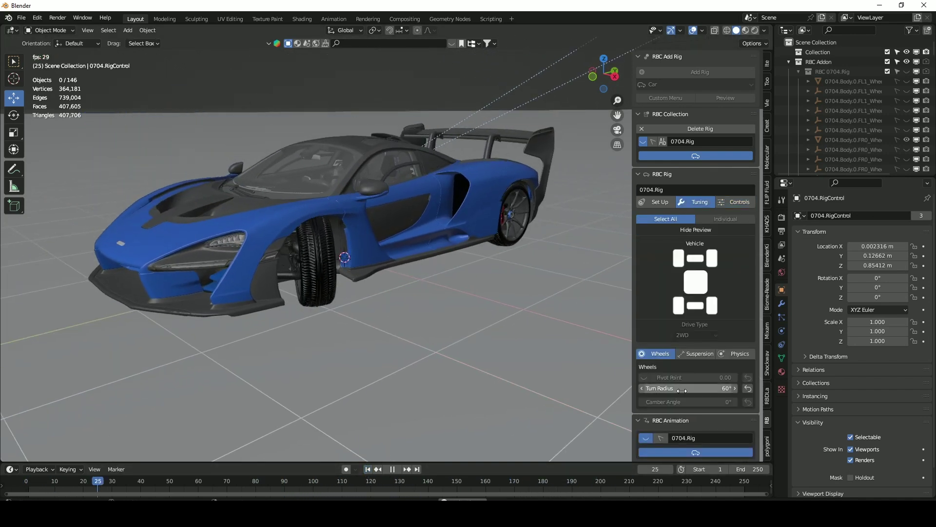
pyautogui.click(693, 389)
pyautogui.write('35')
pyautogui.press('Return')
pyautogui.click(692, 389)
pyautogui.write('4')
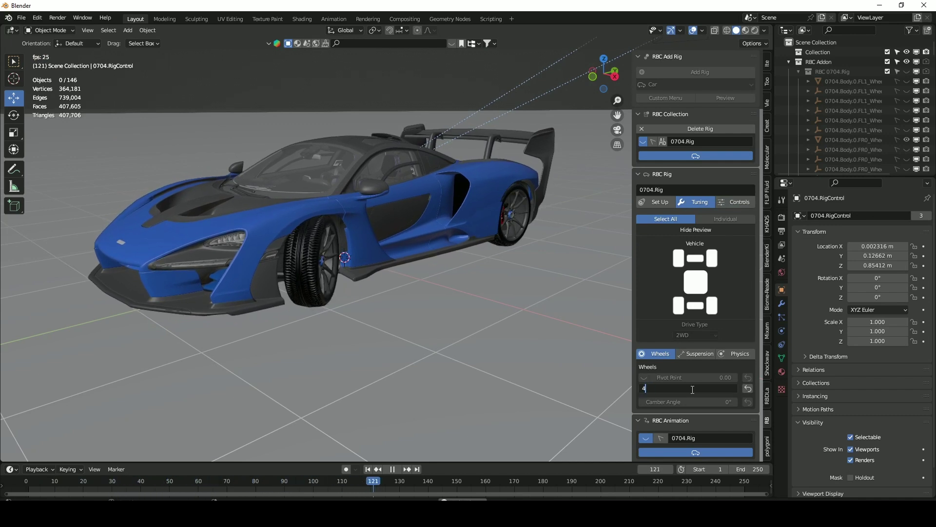
pyautogui.write('5')
pyautogui.press('Return')
pyautogui.write('40')
pyautogui.press('Return')
pyautogui.click(368, 469)
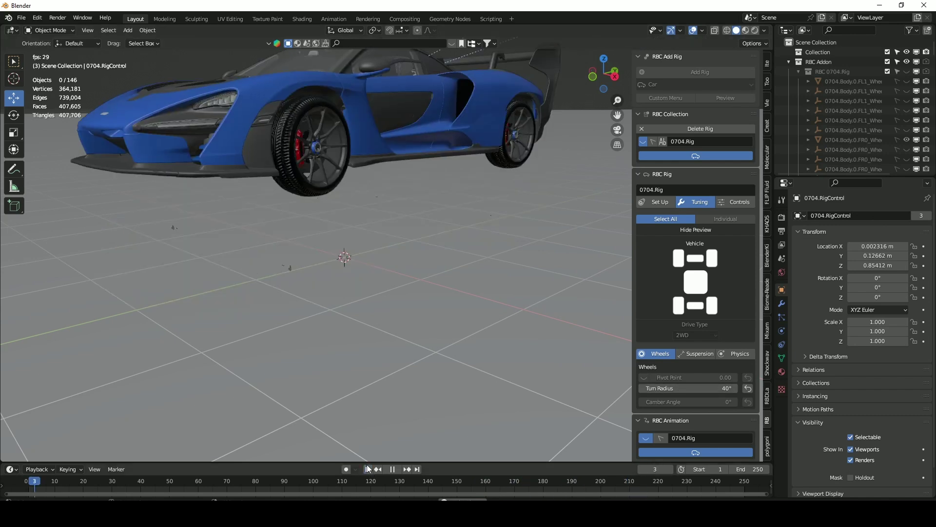
# Set the wheels' Turn Radius to 35° and return the timeline to the first frame
pyautogui.click(692, 389)
pyautogui.write('35')
pyautogui.press('Return')
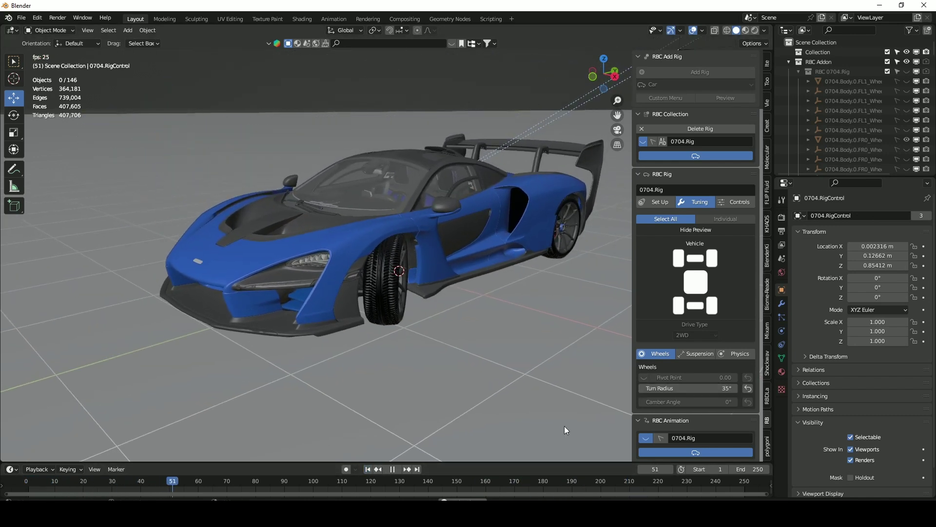
pyautogui.click(367, 468)
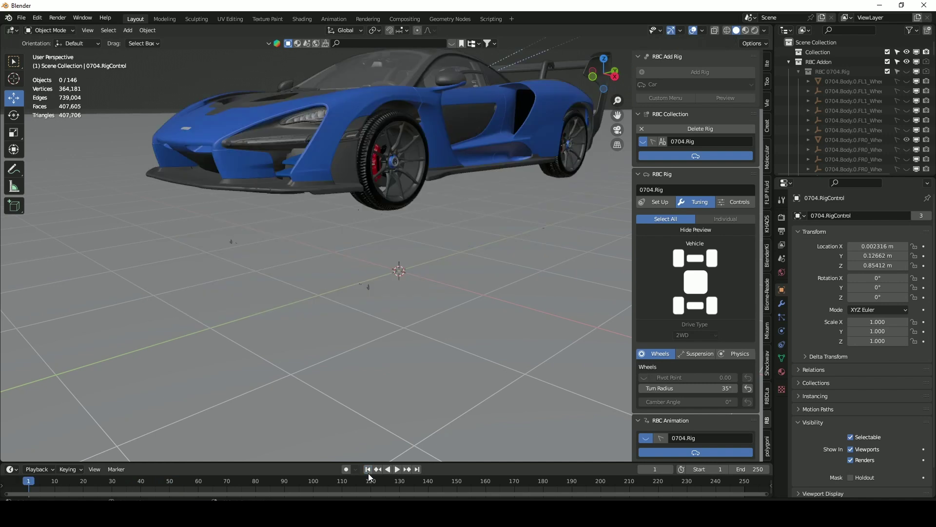
# Bring up the rig's suspension tuning settings and replay the simulation to examine how the suspension reacts as the car lands
pyautogui.click(701, 357)
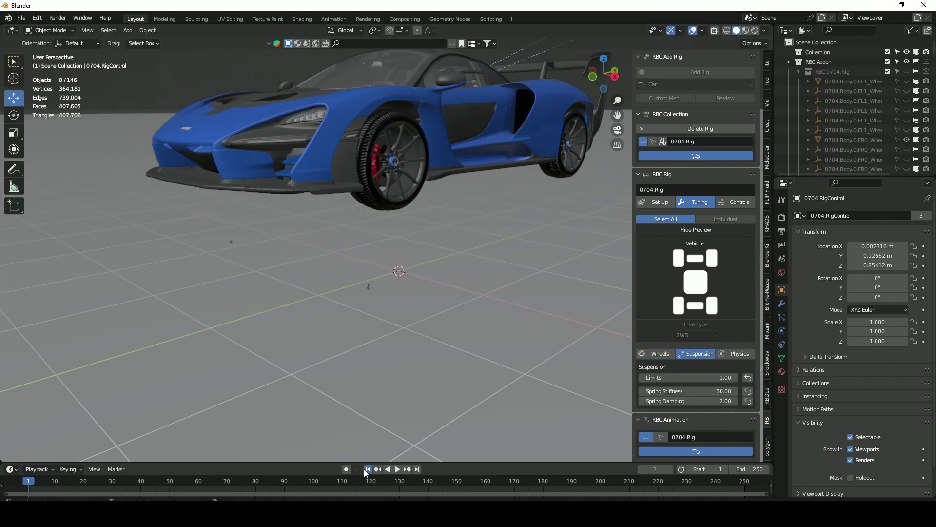
pyautogui.press('space')
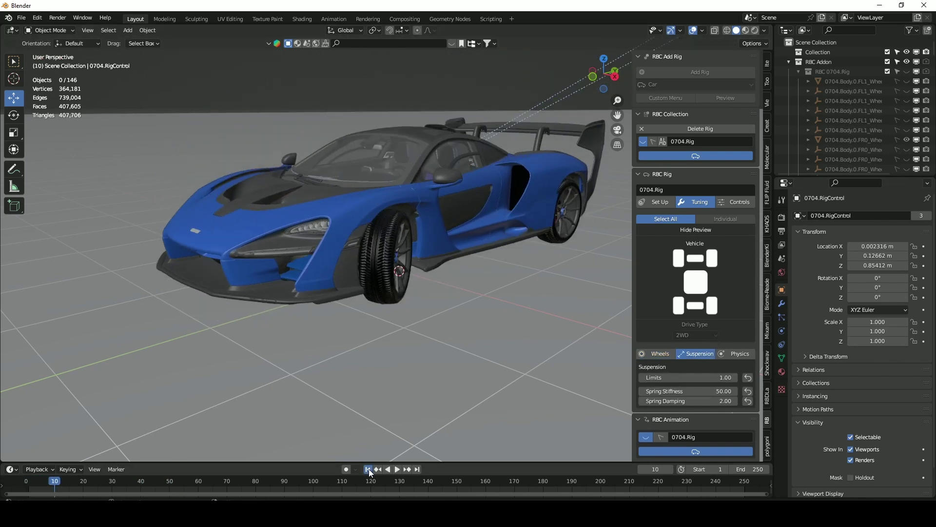
pyautogui.press('space')
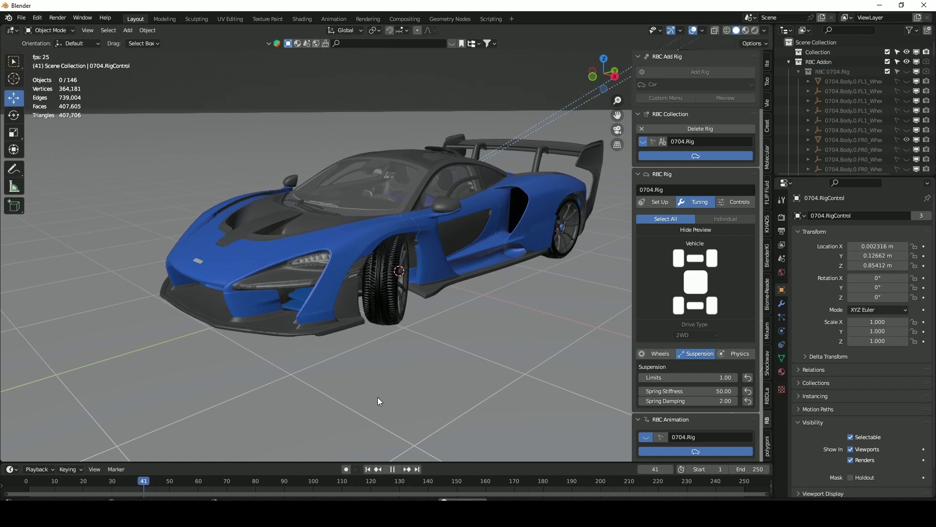
pyautogui.hotkey('shift', 'Left')
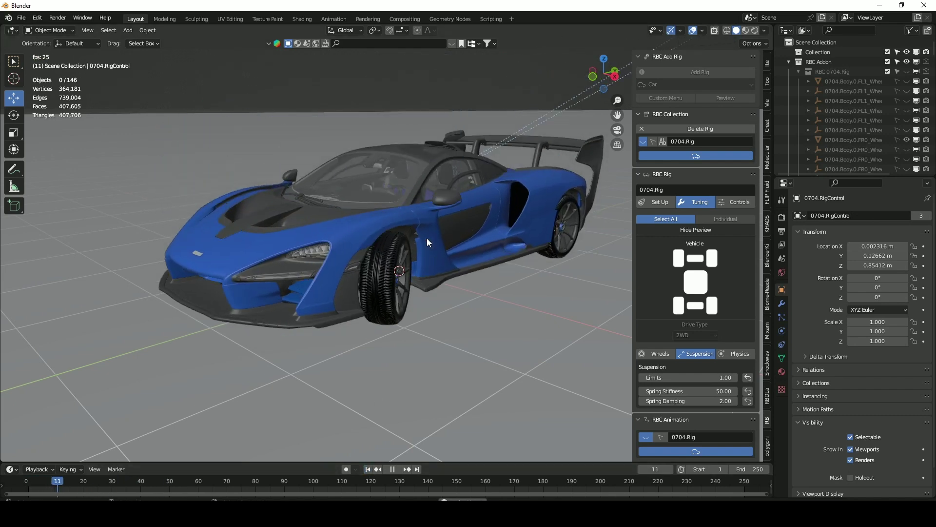
pyautogui.click(418, 469)
pyautogui.click(372, 469)
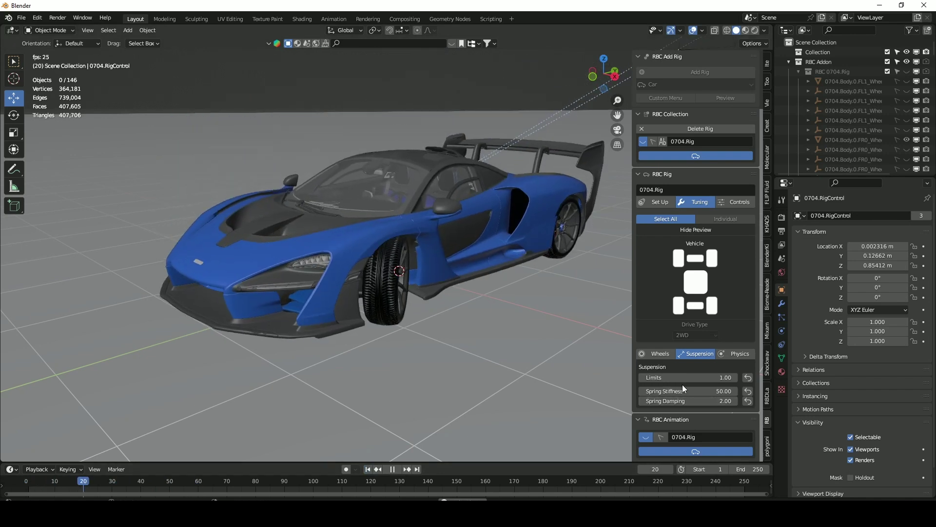
# Try suspension Limits of 0 and 0.27, replaying the car's landing with each value
pyautogui.moveTo(681, 378); pyautogui.dragTo(662, 380)
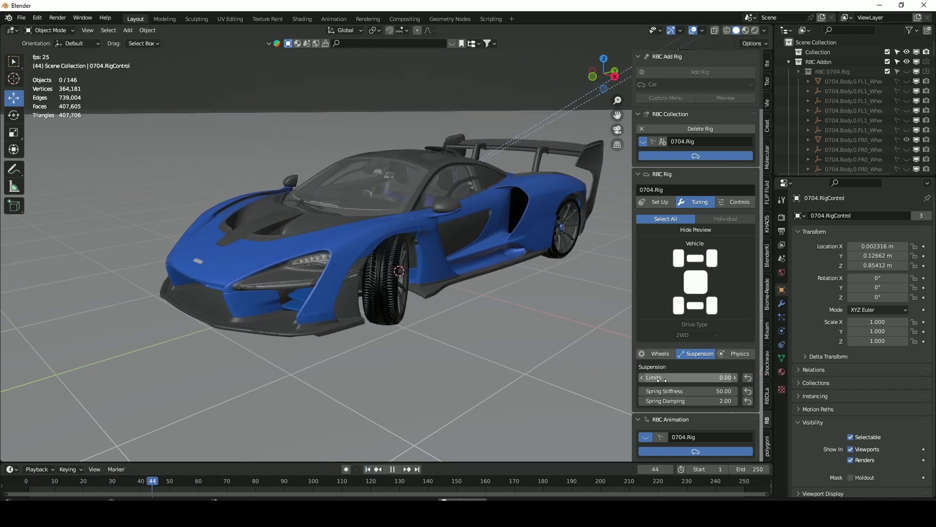
pyautogui.click(369, 470)
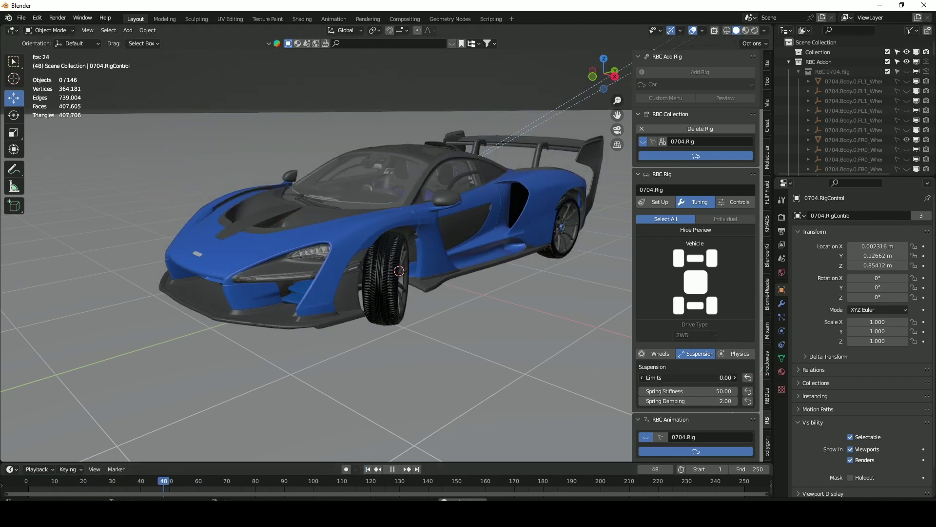
pyautogui.click(369, 470)
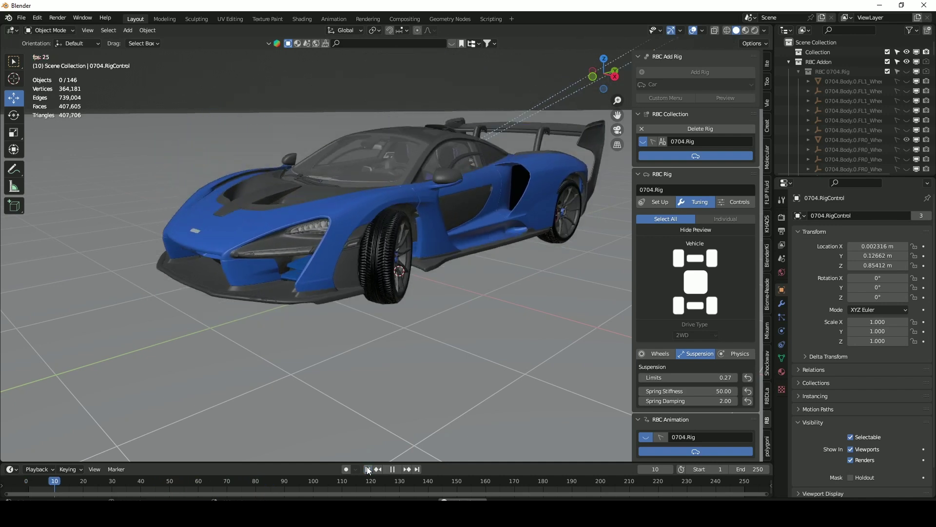
# Set the suspension Limits to 1.00 and replay the car's landing
pyautogui.moveTo(701, 376); pyautogui.dragTo(738, 376)
pyautogui.click(369, 470)
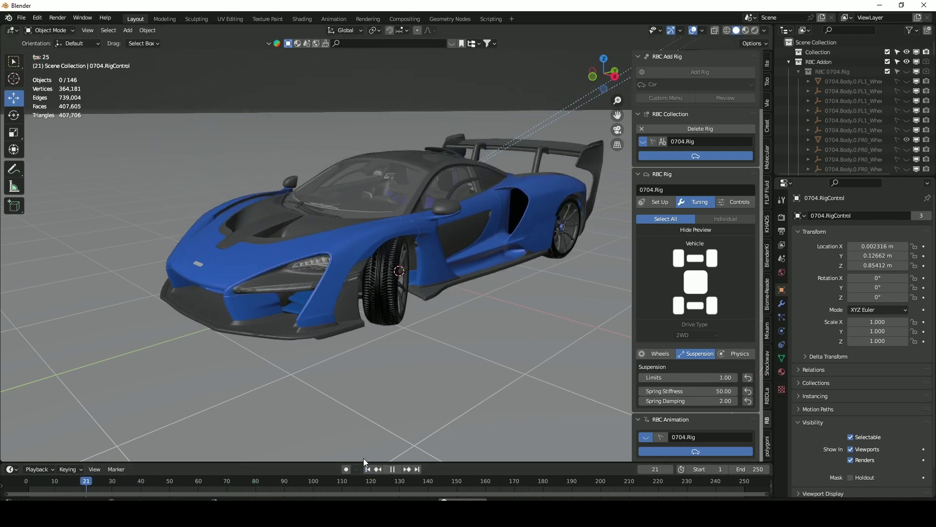
pyautogui.click(367, 469)
pyautogui.press('space')
# Try a Spring Stiffness of 100 for the suspension and return the timeline to the first frame
pyautogui.click(685, 391)
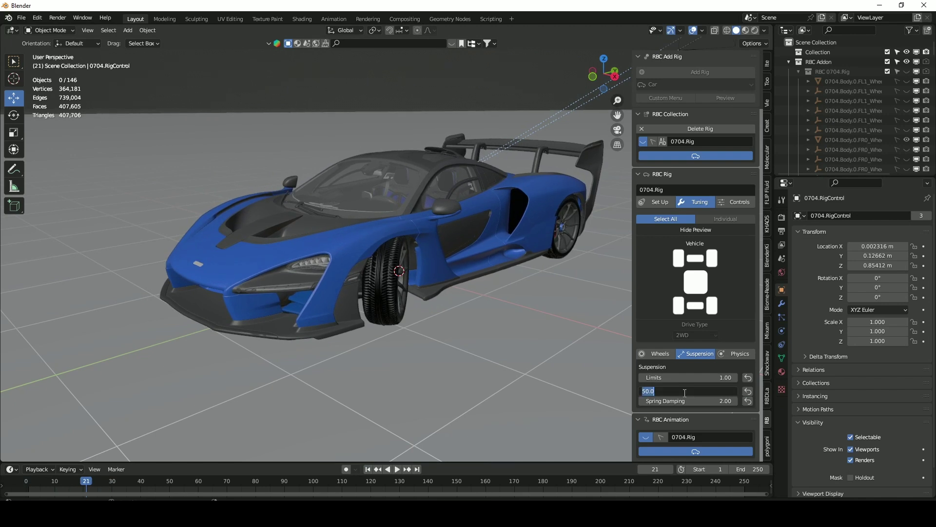
pyautogui.press('Return')
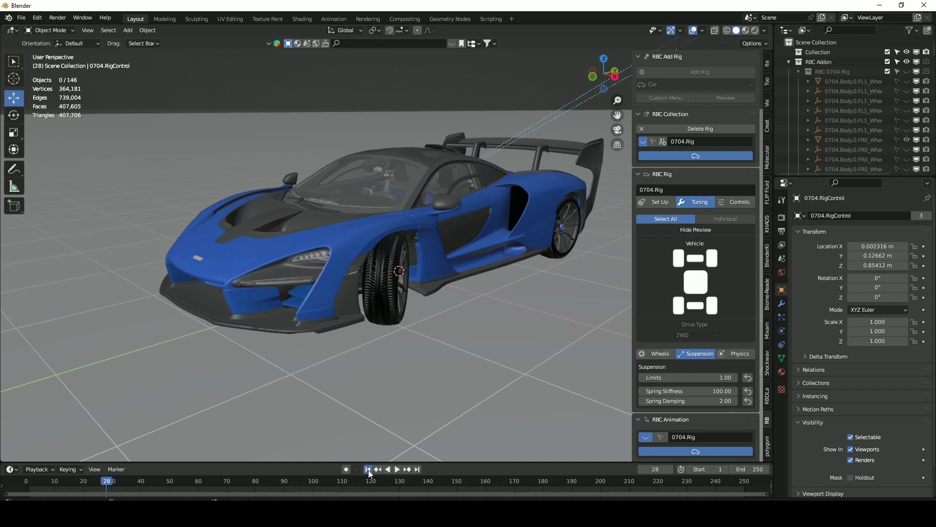
pyautogui.click(368, 469)
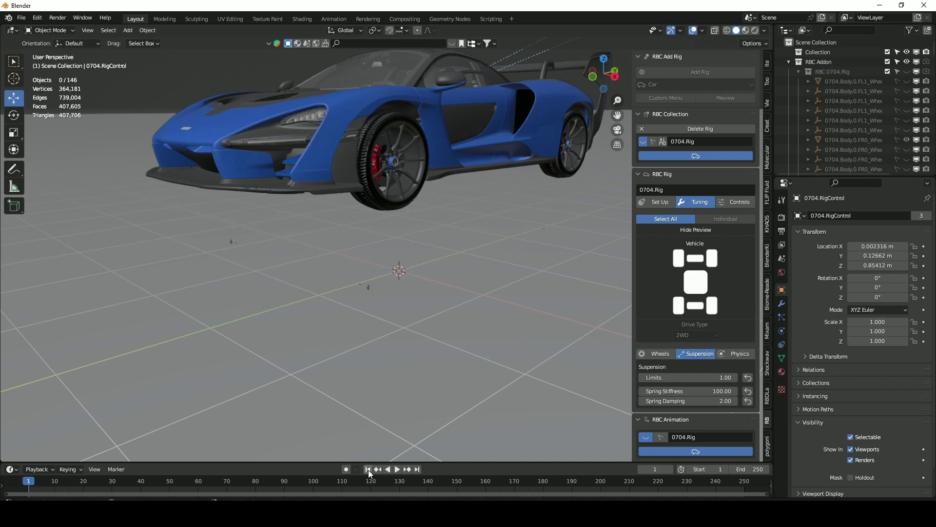
# Try Spring Damping values of 0.50, 10 and 0, replaying the simulation with each
pyautogui.click(704, 400)
pyautogui.press('space')
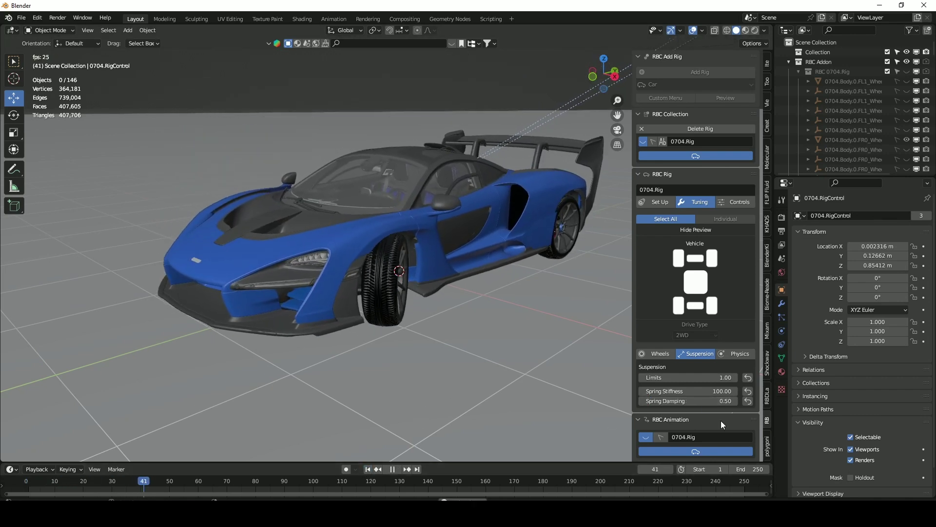
pyautogui.press('space')
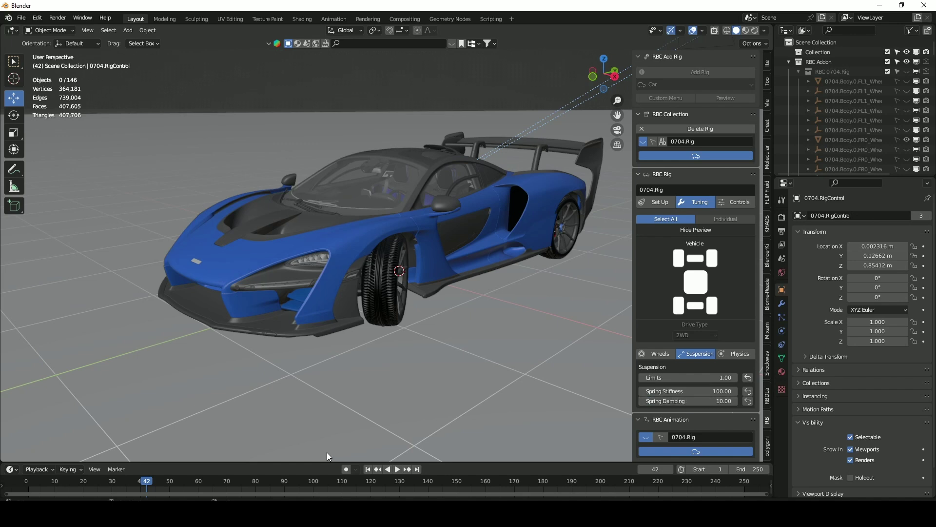
pyautogui.click(368, 469)
pyautogui.press('space')
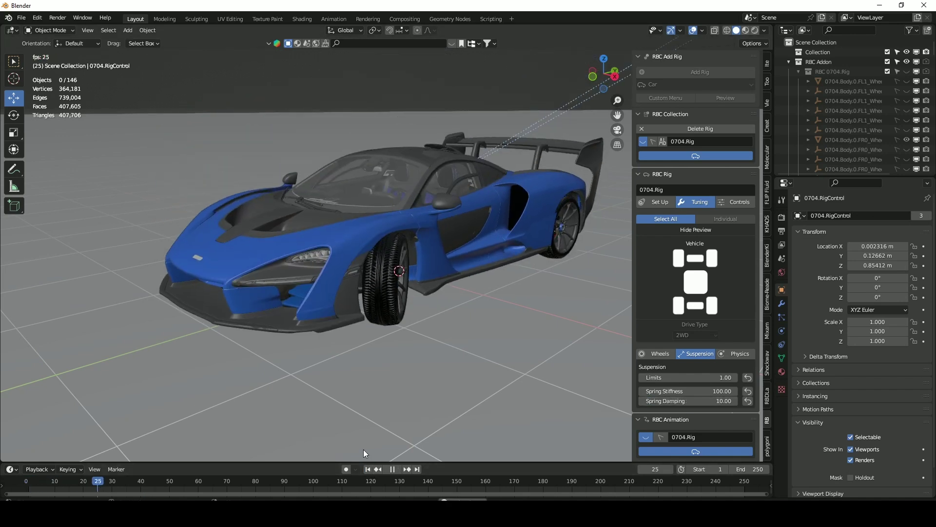
pyautogui.click(367, 469)
pyautogui.press('space')
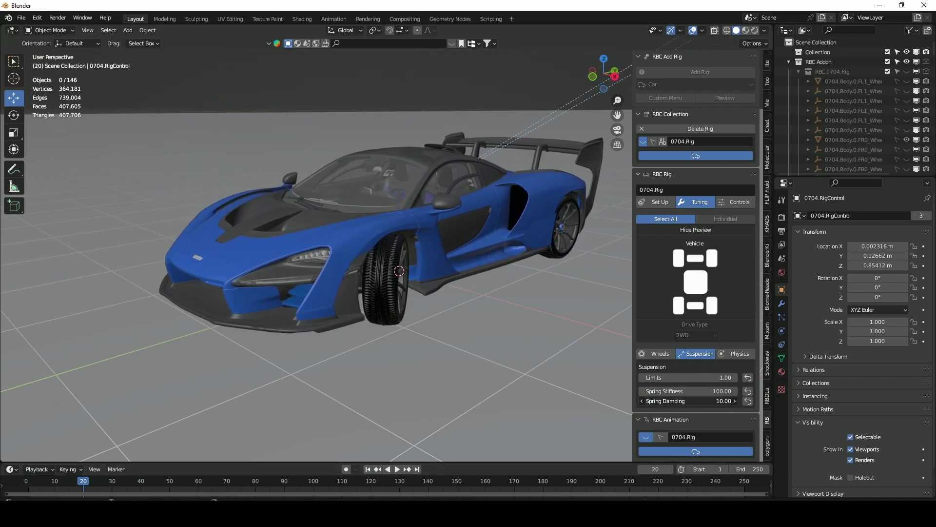
pyautogui.click(368, 469)
pyautogui.press('space')
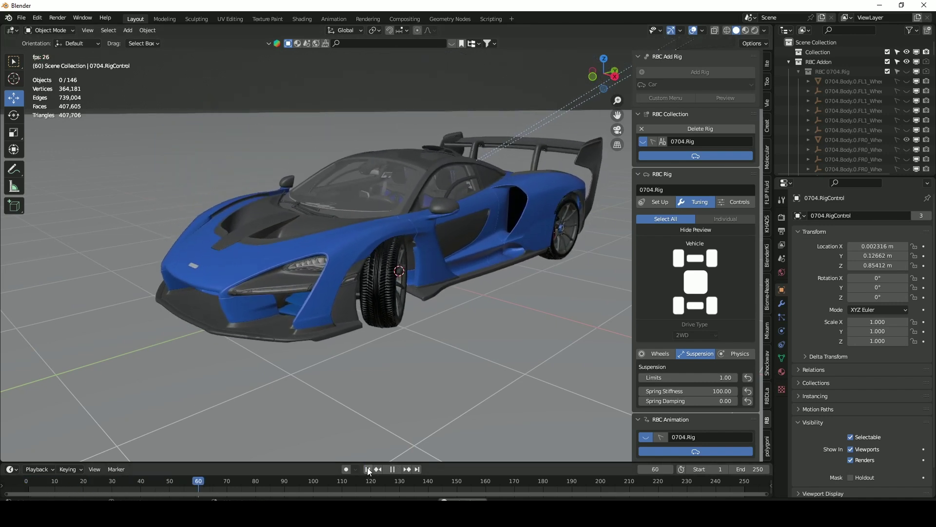
# Restore Spring Stiffness to 50 and Spring Damping to 2, replay the landing, and return to the first frame
pyautogui.press('space')
pyautogui.hotkey('shift', 'Left')
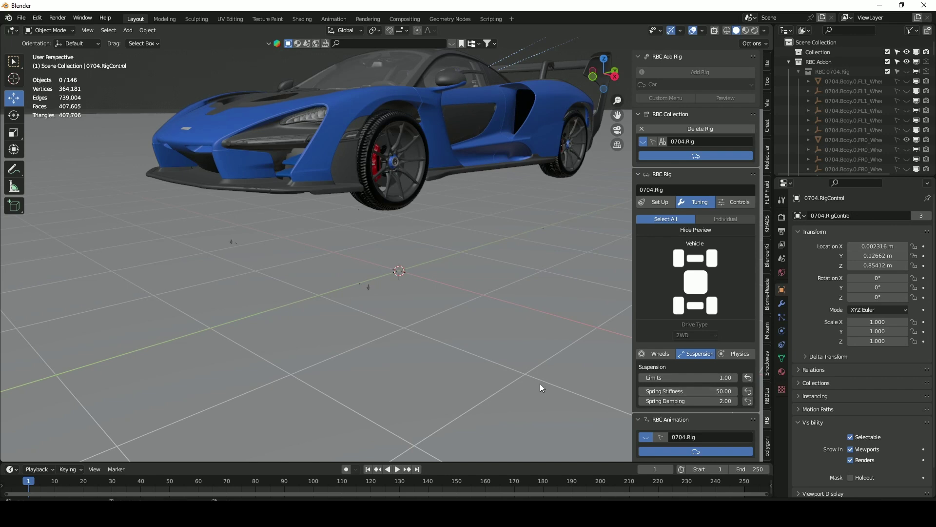
pyautogui.moveTo(387, 191); pyautogui.dragTo(405, 286, button='middle')
pyautogui.scroll(-2, 406, 286)
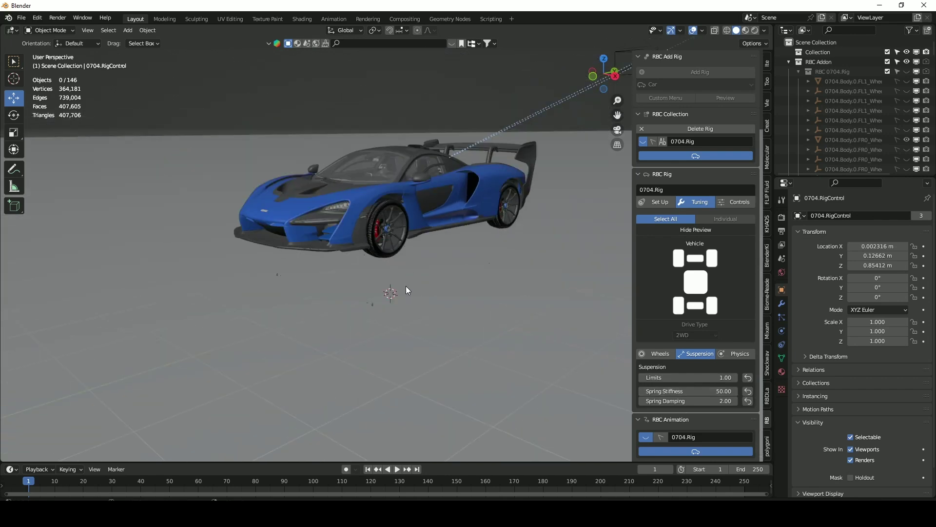
pyautogui.press('space')
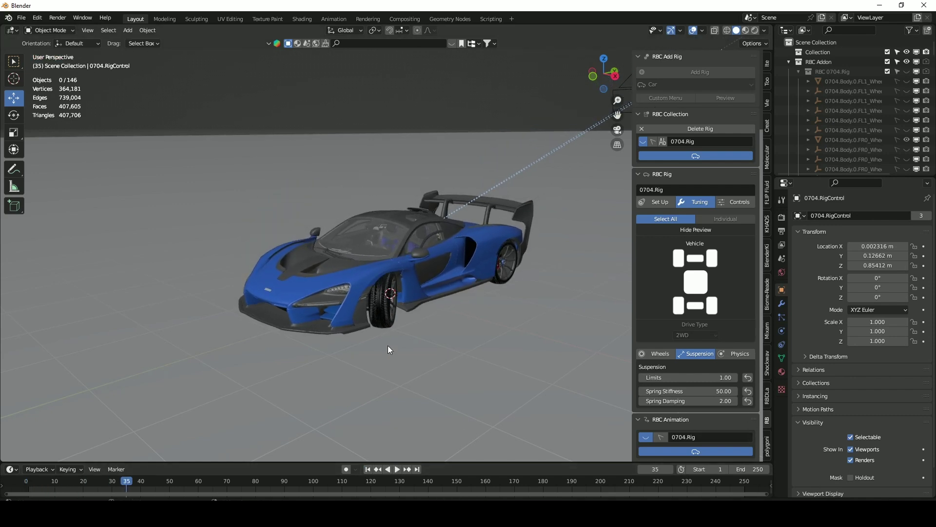
pyautogui.scroll(3, 388, 345)
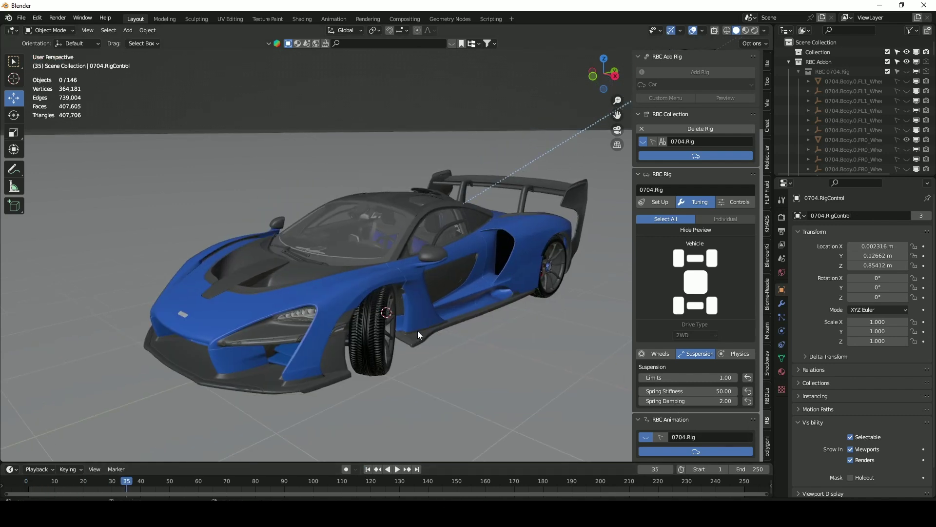
pyautogui.click(368, 469)
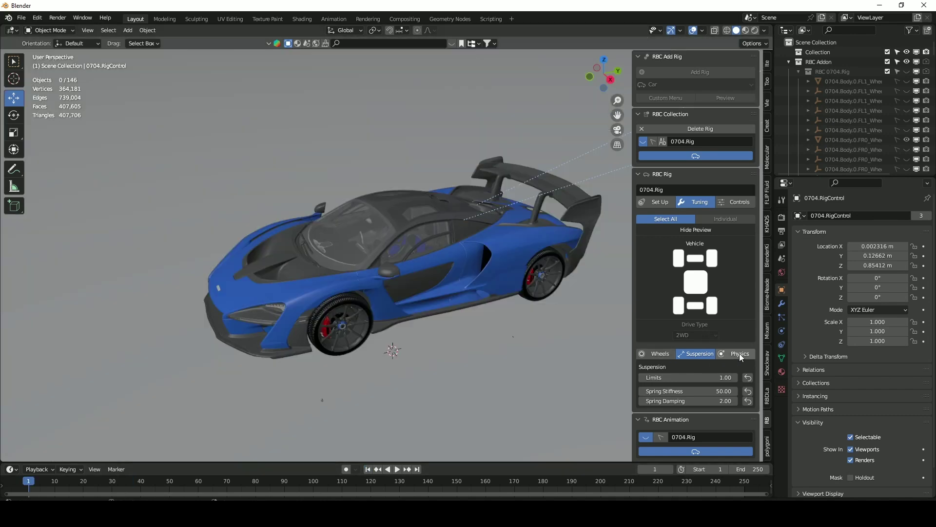
# Look at the rig's Physics tuning settings, and set Drive to 5 with the Brake released
pyautogui.click(739, 353)
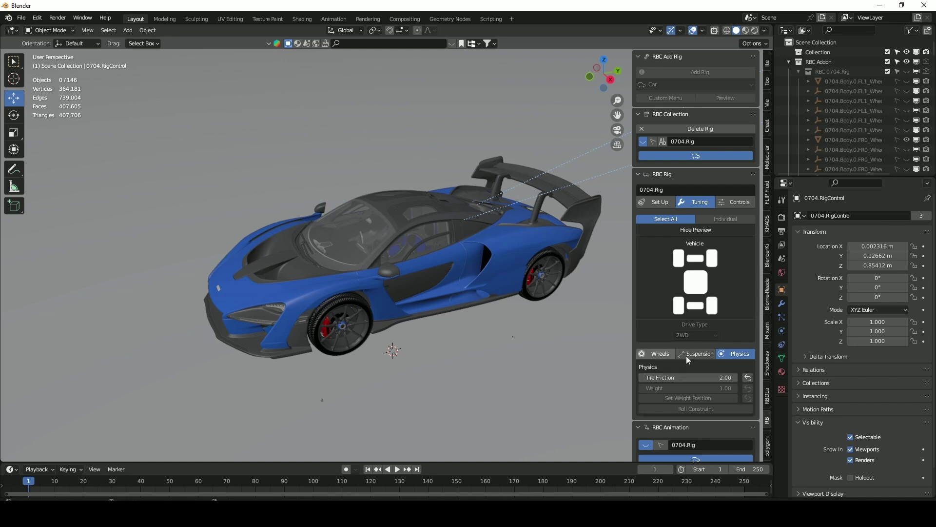
pyautogui.press('Return')
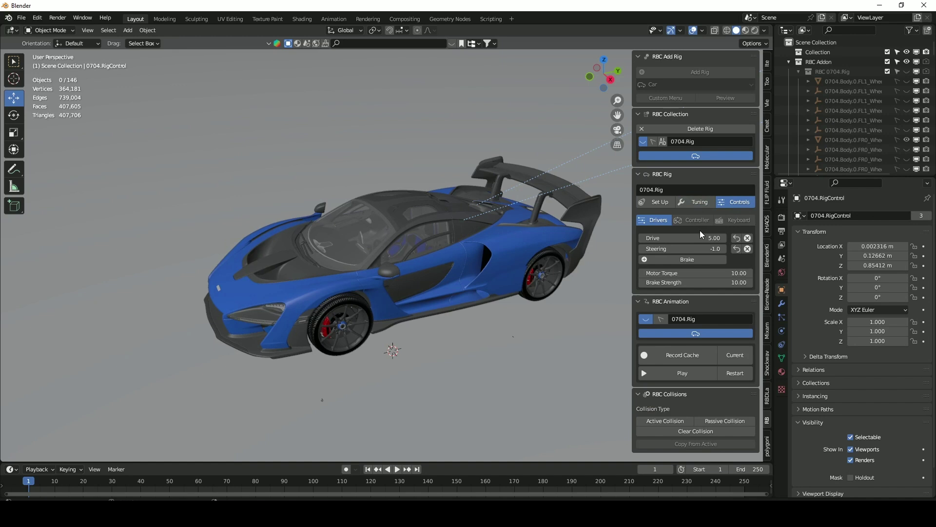
# Set Drive to 10 and Steering to 0 for the rig, and reopen its Physics tuning settings
pyautogui.click(700, 234)
pyautogui.write('10')
pyautogui.press('Return')
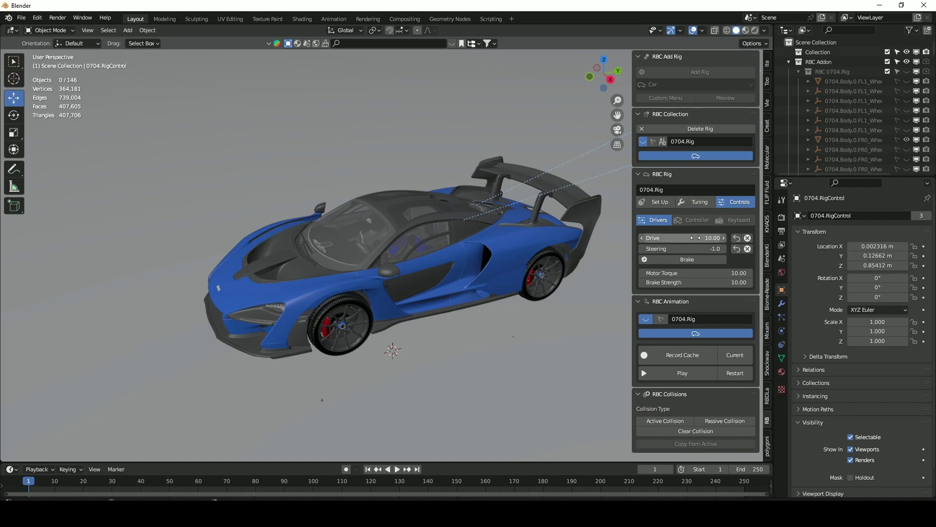
pyautogui.click(682, 249)
pyautogui.write('0')
pyautogui.press('Return')
pyautogui.click(696, 205)
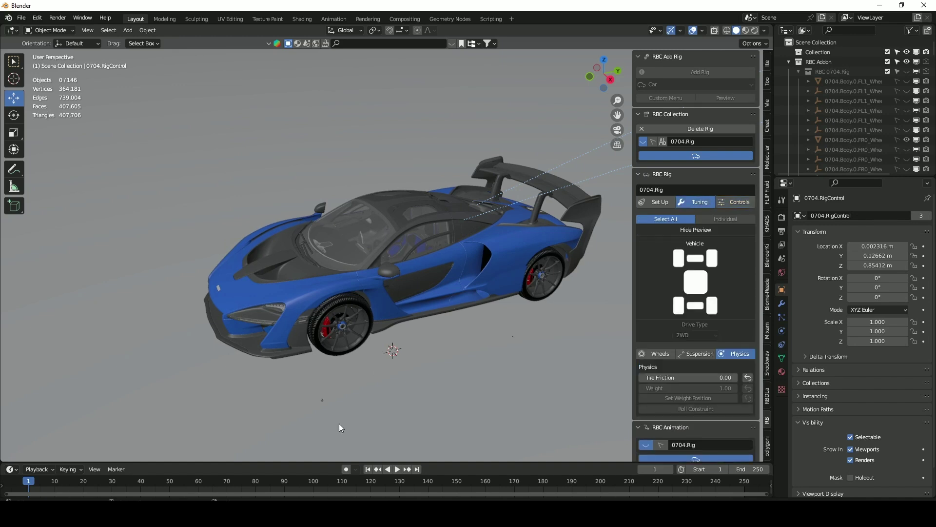
# Play the driving simulation, watch the wheels closely, and adjust the Tire Friction while the car runs
pyautogui.click(397, 469)
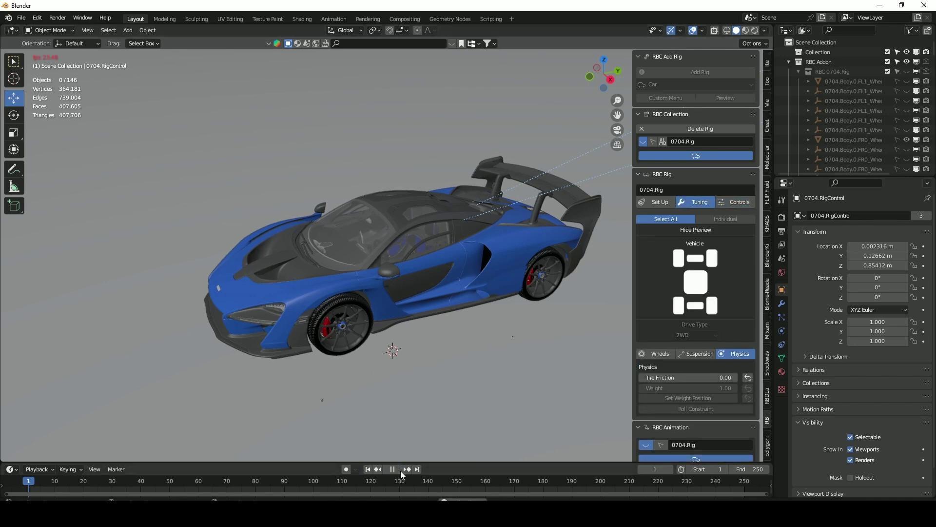
pyautogui.scroll(2, 454, 364)
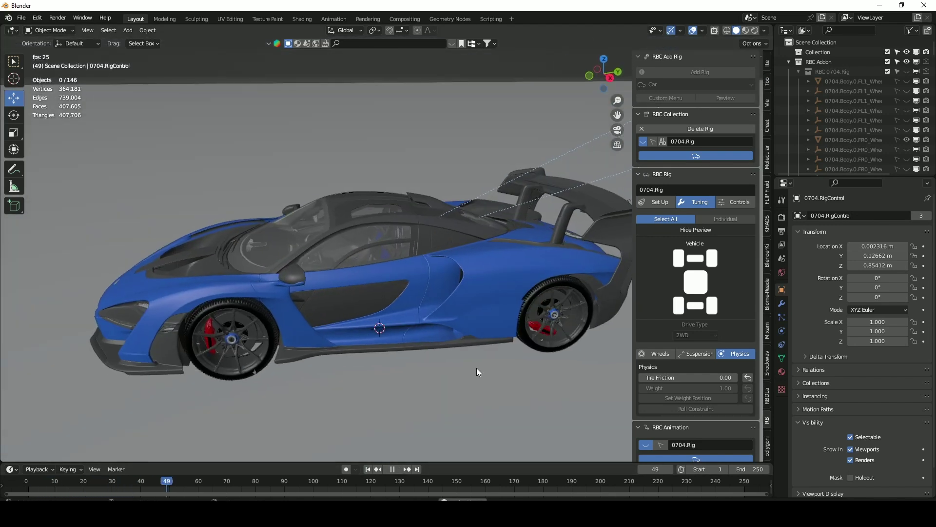
pyautogui.scroll(4, 484, 343)
pyautogui.scroll(-6, 476, 343)
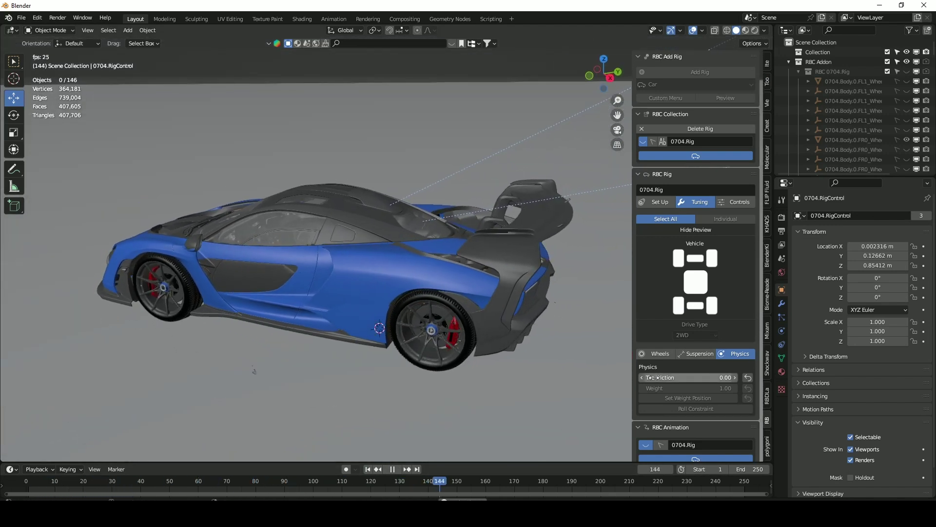
pyautogui.moveTo(655, 377); pyautogui.dragTo(682, 378)
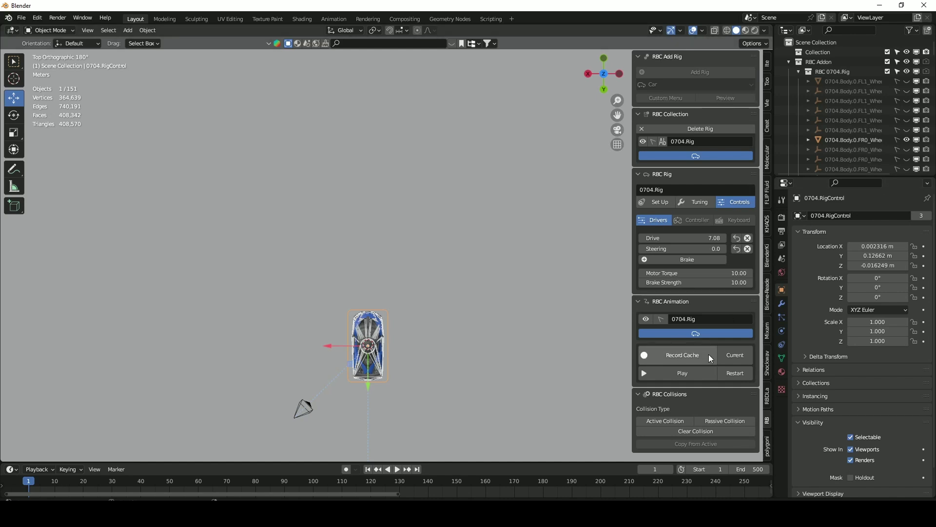
# Toggle the visibility of the rig's animation controls several times and leave them hidden
pyautogui.click(646, 319)
pyautogui.click(646, 319)
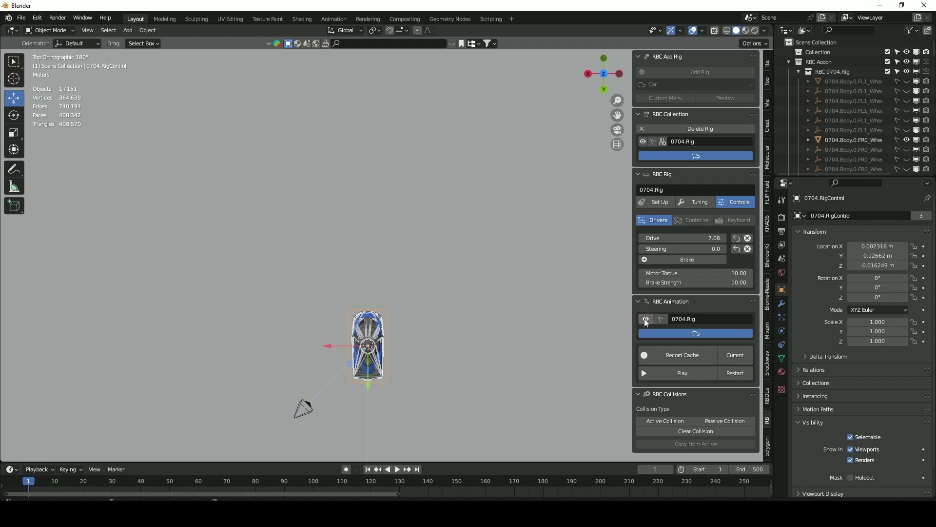
pyautogui.click(646, 319)
pyautogui.click(646, 319)
pyautogui.click(645, 320)
pyautogui.click(646, 319)
pyautogui.click(646, 320)
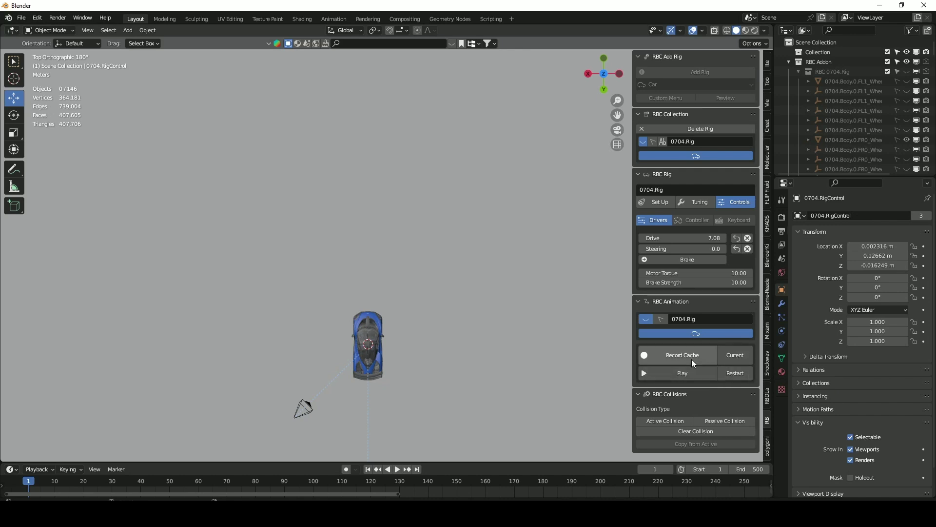
# Record the simulation cache starting with Drive at 0, raise Drive to 10 during playback, and pause at frame 124
pyautogui.click(683, 356)
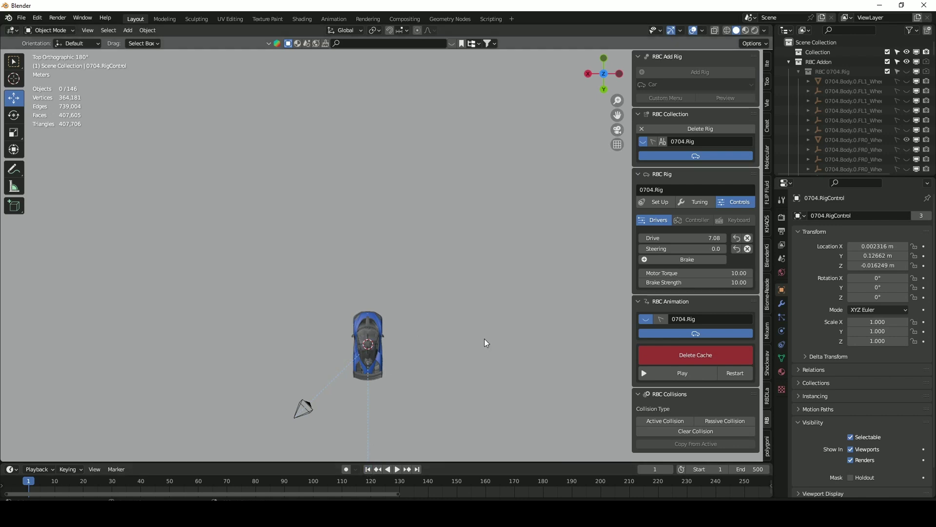
pyautogui.click(703, 238)
pyautogui.write('0')
pyautogui.press('Return')
pyautogui.click(682, 374)
pyautogui.click(693, 237)
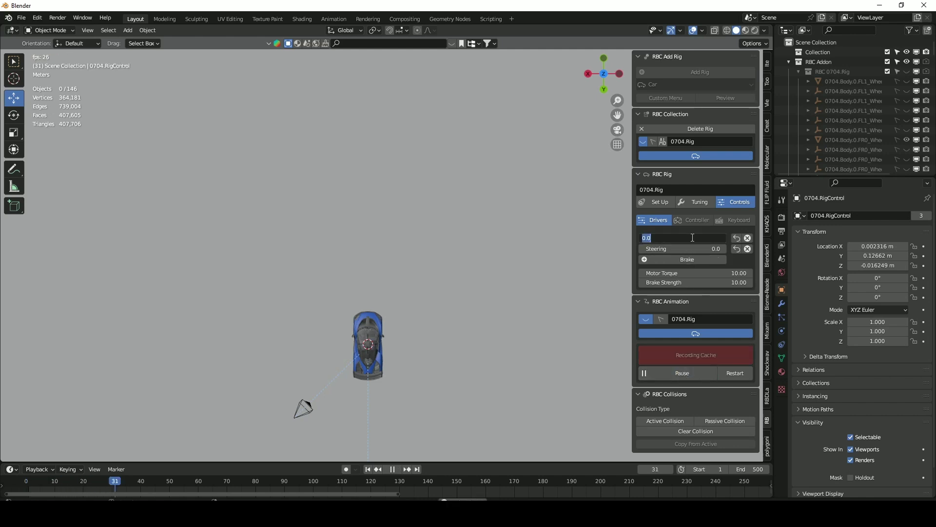
pyautogui.write('10')
pyautogui.press('Return')
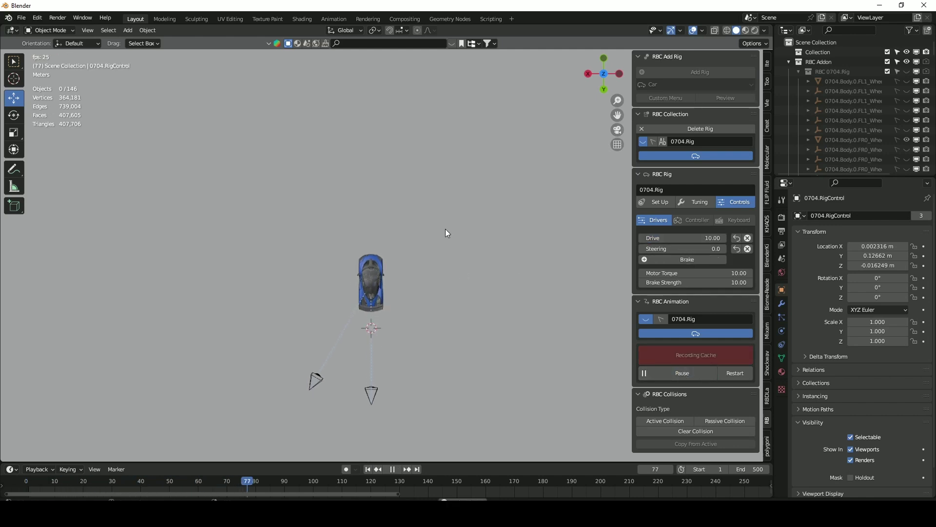
pyautogui.press('space')
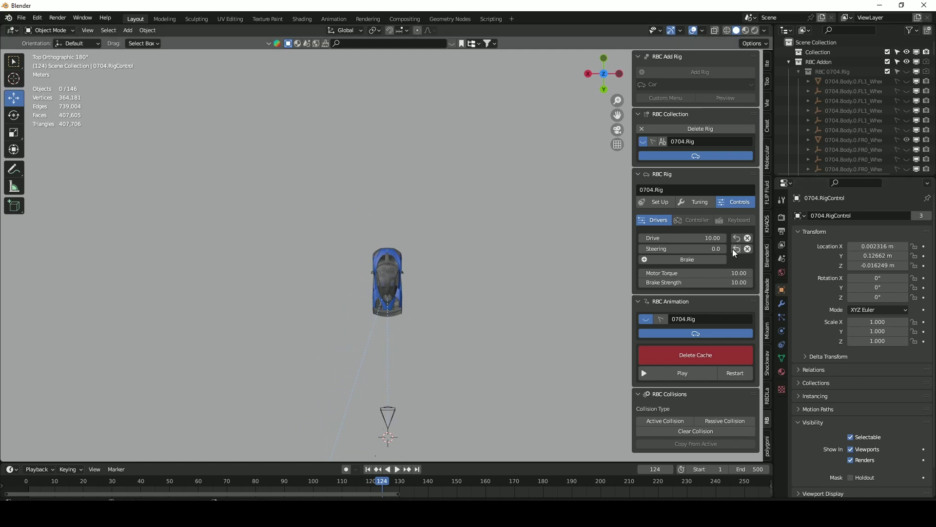
# Keyframe Steering at 0 on frame 124, advance the simulation to frame 151, and keyframe Steering at 1 there
pyautogui.rightClick(687, 250)
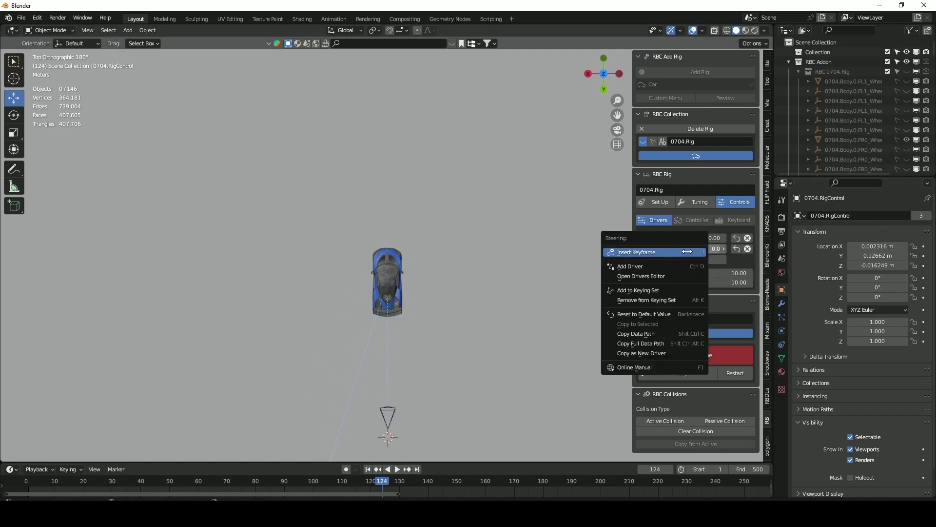
pyautogui.click(682, 252)
pyautogui.press('space')
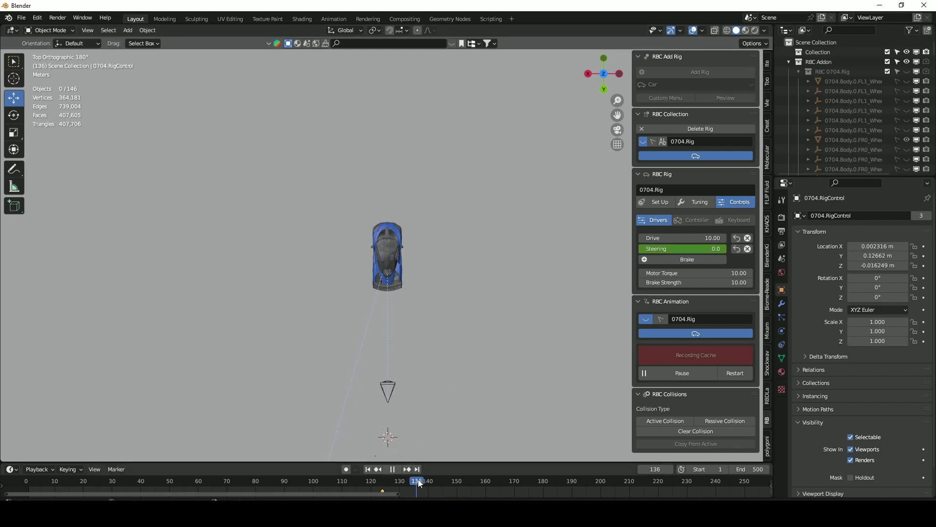
pyautogui.press('space')
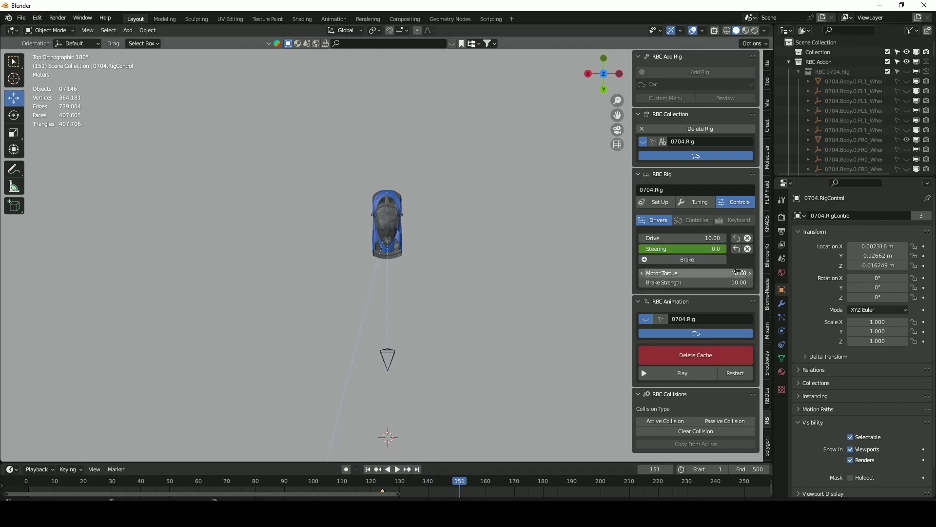
pyautogui.moveTo(686, 244); pyautogui.dragTo(700, 246)
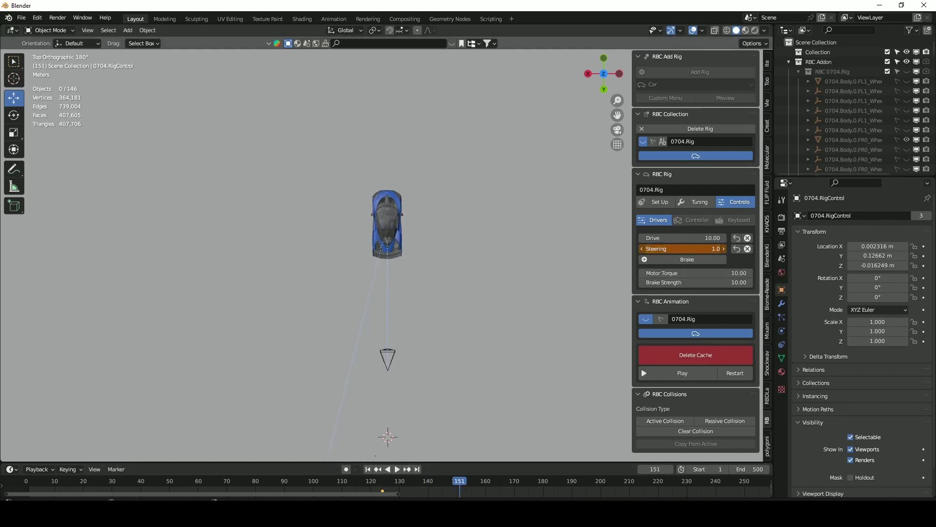
pyautogui.rightClick(684, 247)
pyautogui.click(685, 246)
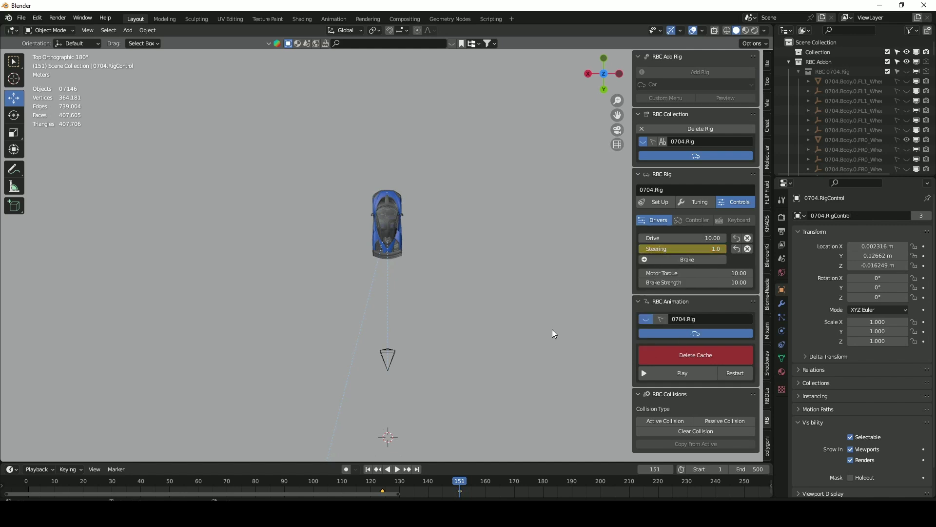
# Replay from frame 124, pause at frame 206, and keyframe Steering at 1 to hold the turn
pyautogui.click(382, 482)
pyautogui.press('space')
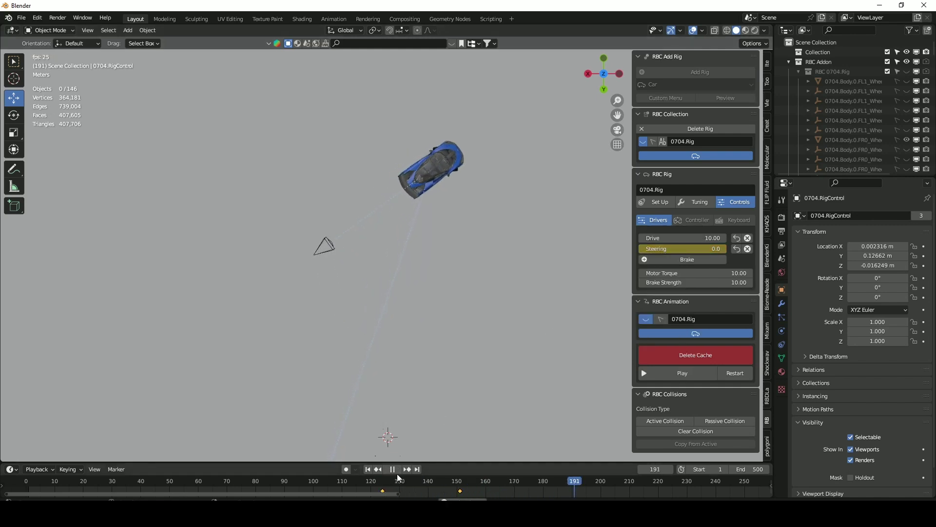
pyautogui.click(391, 469)
pyautogui.keyDown('shift'); pyautogui.moveTo(528, 215); pyautogui.dragTo(478, 227, button='middle'); pyautogui.keyUp('shift')
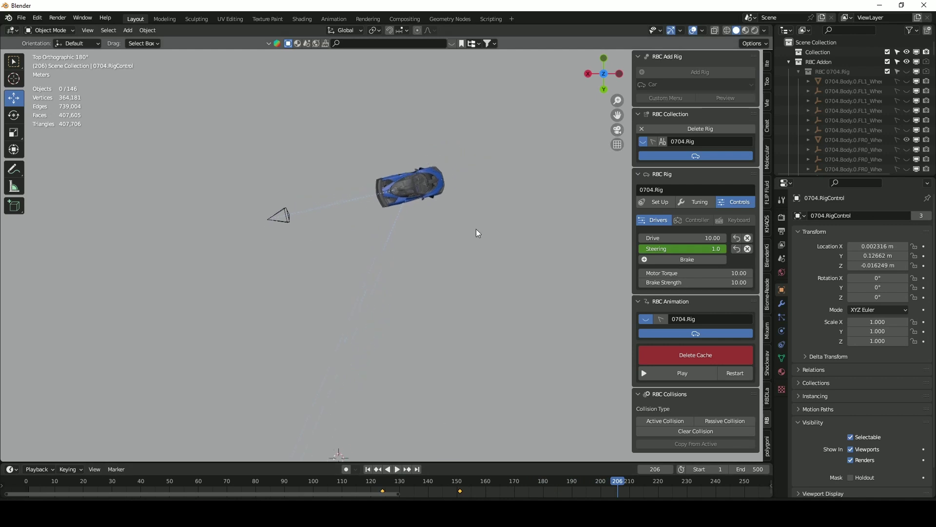
pyautogui.rightClick(656, 249)
pyautogui.click(653, 247)
# Advance the simulation to frame 220 and keyframe Steering at 0 to straighten the car
pyautogui.press('space')
pyautogui.press('space')
pyautogui.doubleClick(696, 247)
pyautogui.write('0')
pyautogui.press('Return')
pyautogui.rightClick(697, 248)
pyautogui.click(696, 243)
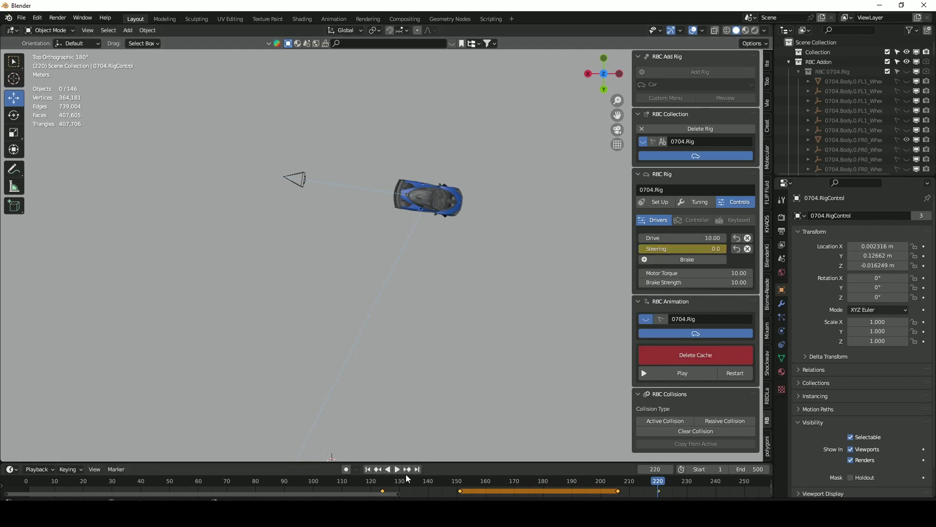
# Return to frame 1, reset the cache, and record the keyframed drive again while following the car in perspective view
pyautogui.click(368, 468)
pyautogui.click(729, 373)
pyautogui.click(694, 356)
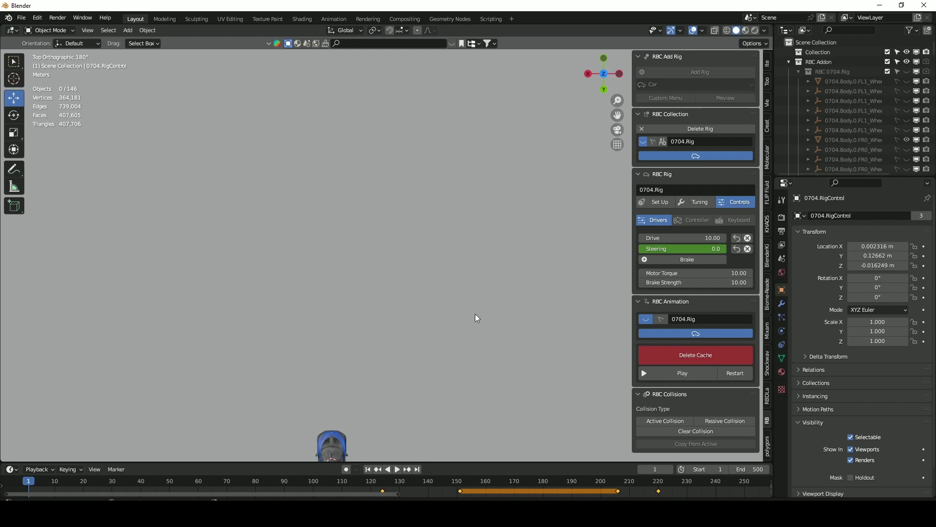
pyautogui.click(674, 374)
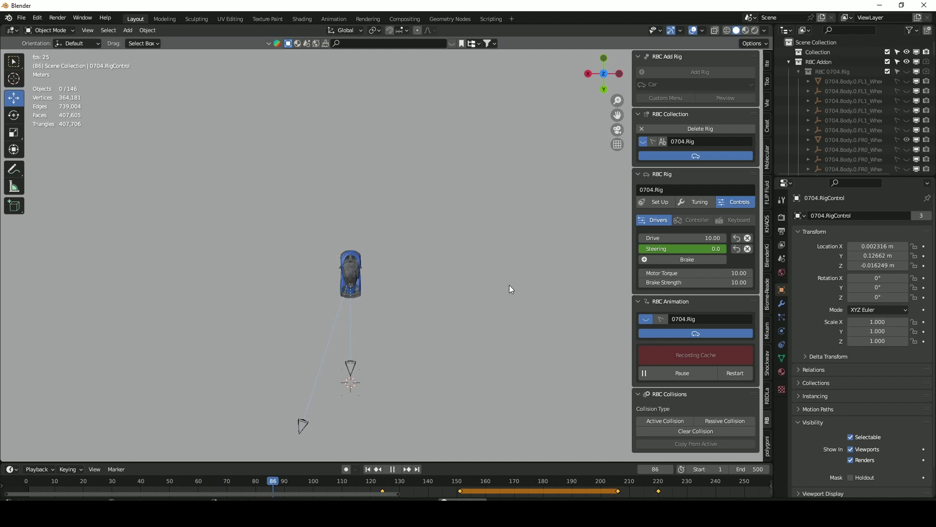
pyautogui.moveTo(525, 146); pyautogui.dragTo(447, 159, button='middle')
pyautogui.scroll(2, 449, 163)
pyautogui.moveTo(525, 281); pyautogui.dragTo(504, 244, button='middle')
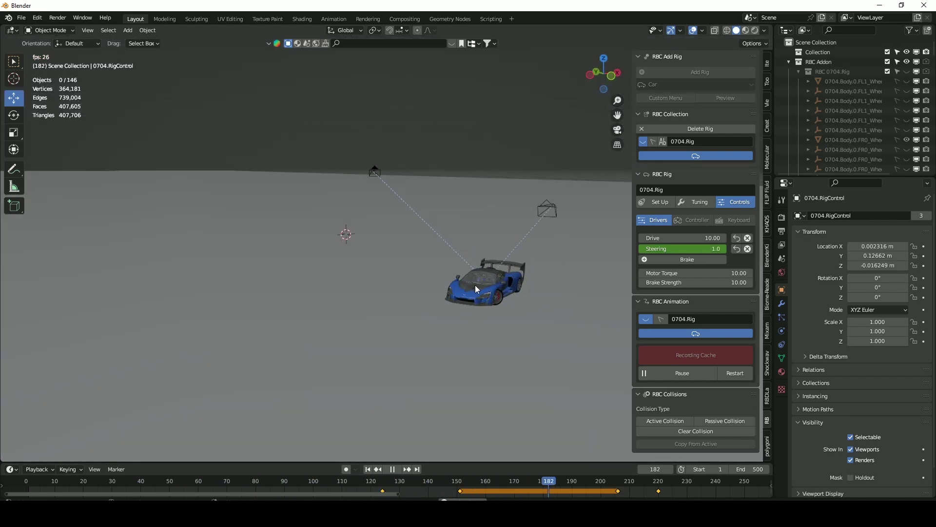
pyautogui.scroll(3, 475, 286)
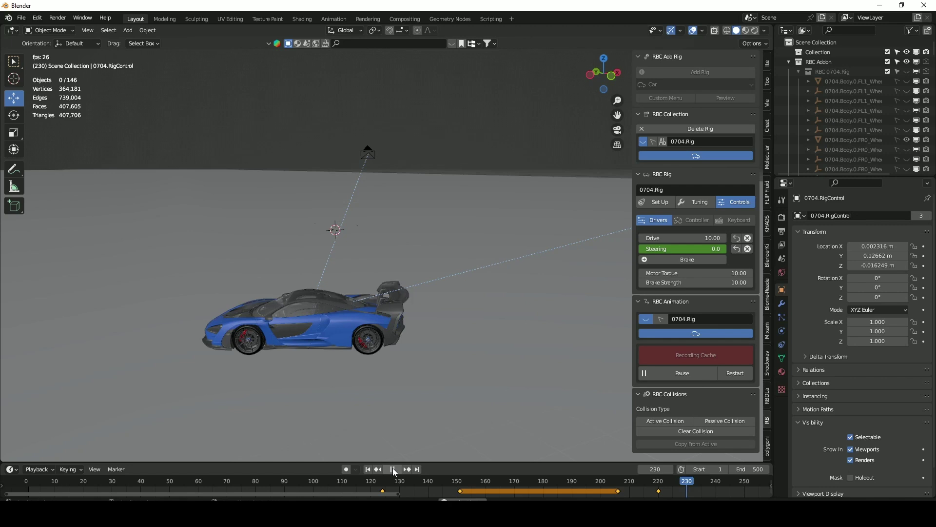
pyautogui.moveTo(487, 371); pyautogui.dragTo(497, 330, button='middle')
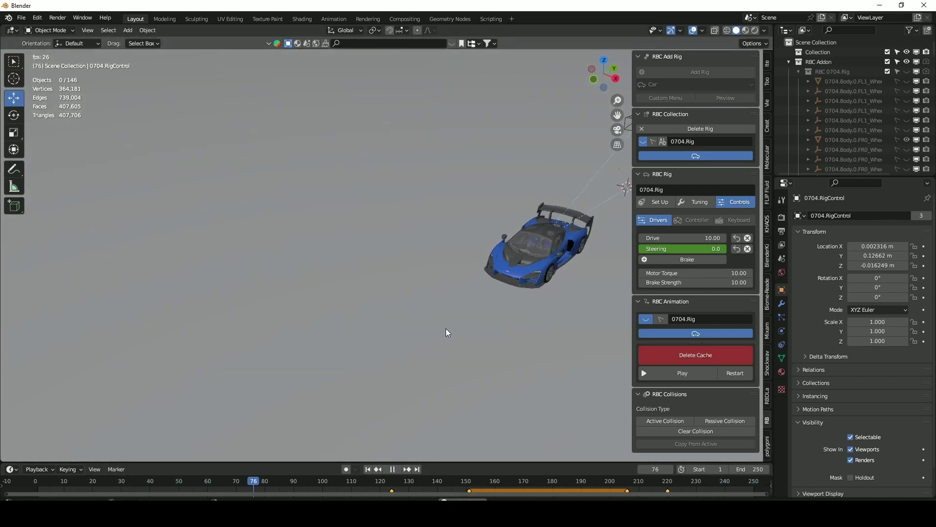
# Replay the cached drive from the first frame and scrub through the timeline to check the car's turn
pyautogui.click(392, 469)
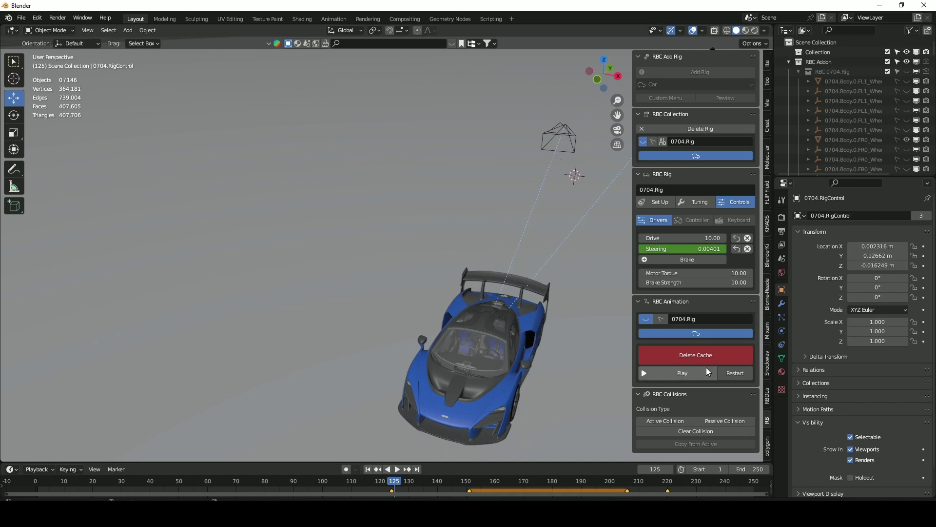
pyautogui.click(368, 470)
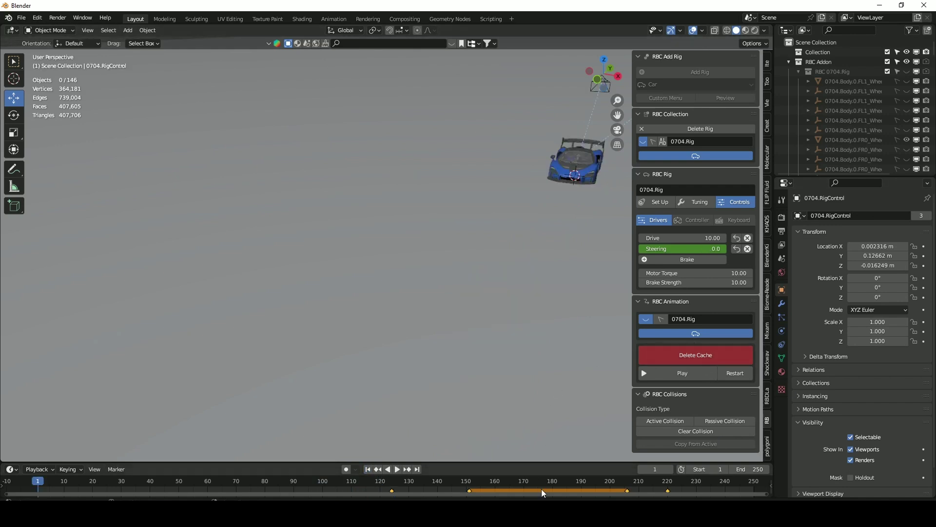
pyautogui.click(396, 469)
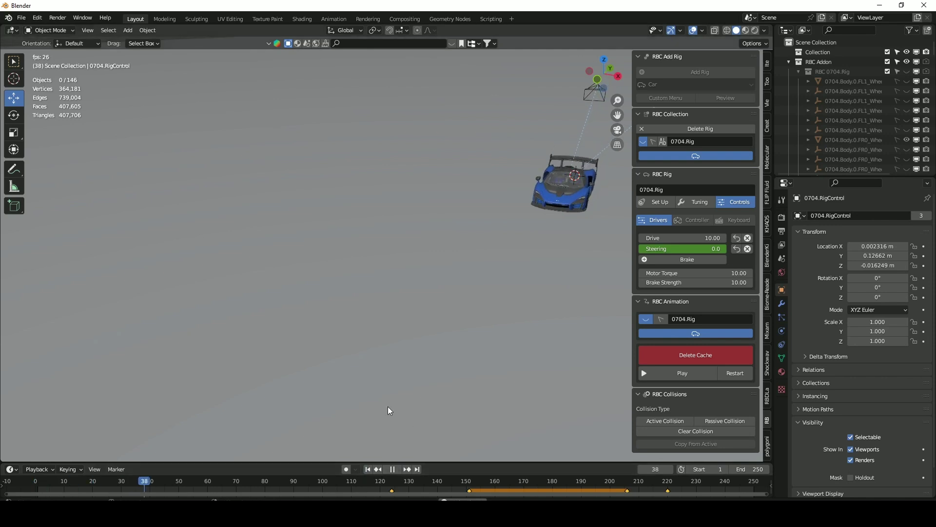
pyautogui.moveTo(267, 477); pyautogui.dragTo(390, 479)
pyautogui.scroll(-2, 418, 385)
pyautogui.moveTo(421, 362); pyautogui.dragTo(454, 343, button='middle')
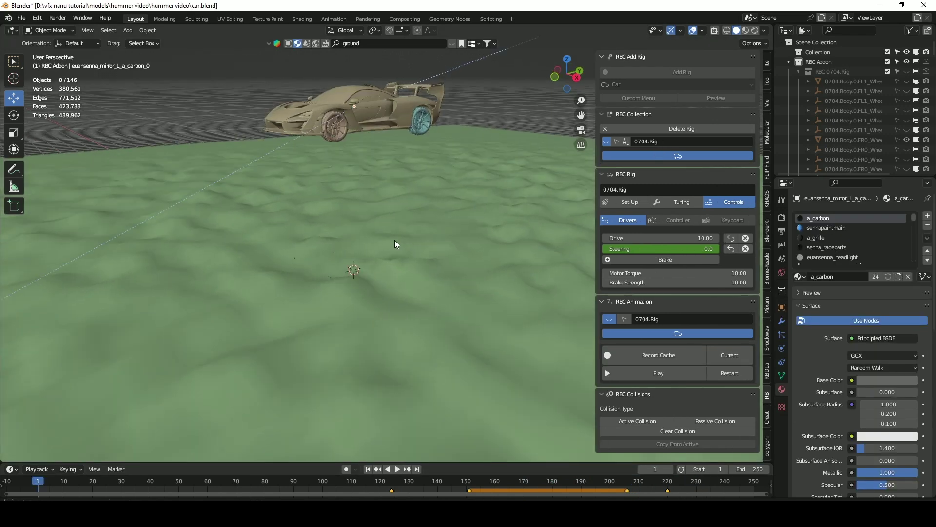
# Test the simulation of the car above the bumpy landscape, replay the drop, and return to the first frame
pyautogui.moveTo(394, 240); pyautogui.dragTo(373, 207, button='middle')
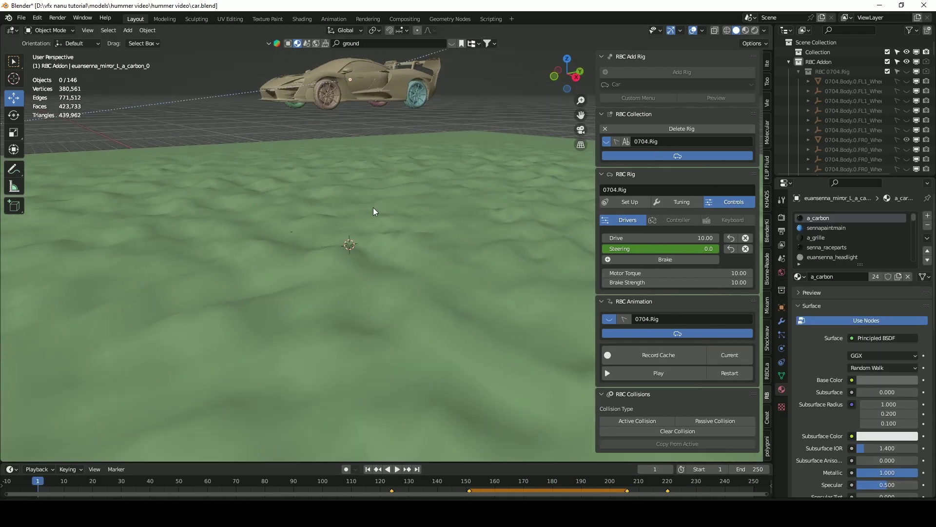
pyautogui.moveTo(350, 261); pyautogui.dragTo(330, 278, button='middle')
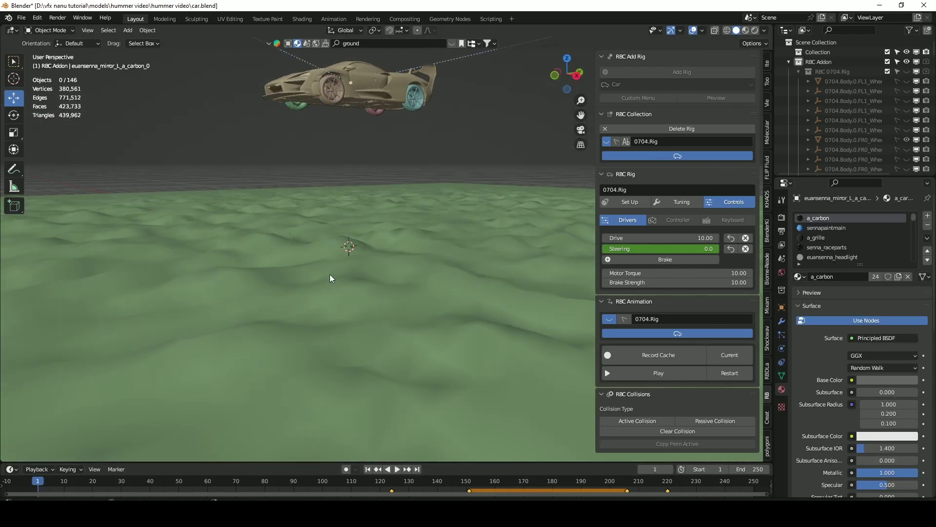
pyautogui.moveTo(359, 432); pyautogui.dragTo(394, 229, button='middle')
pyautogui.press('space')
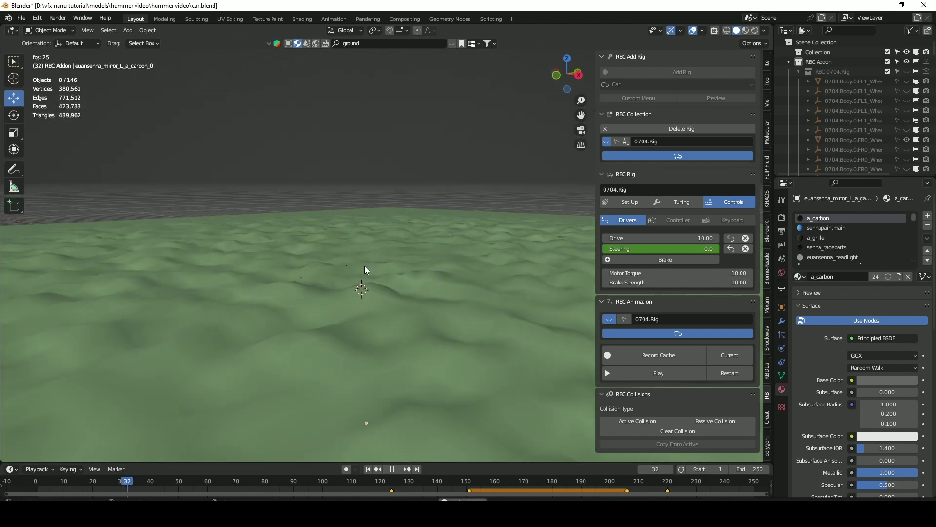
pyautogui.click(368, 468)
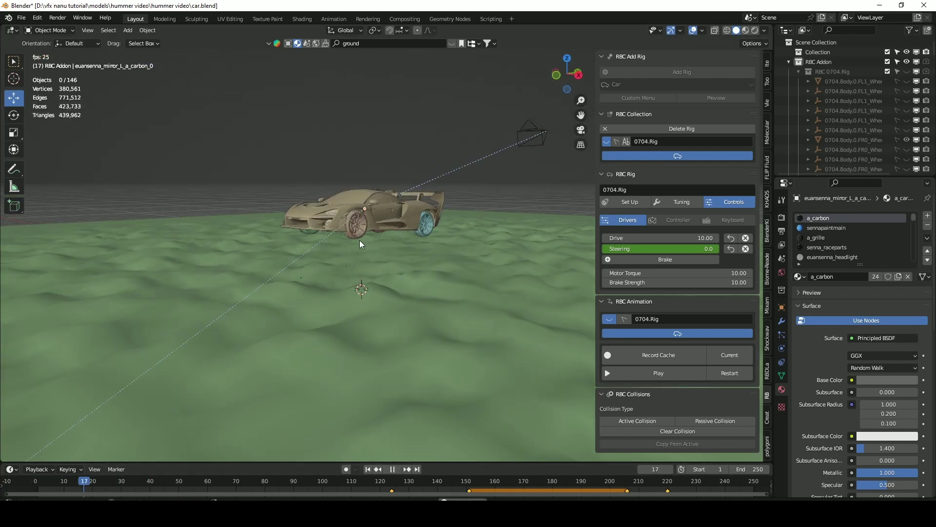
pyautogui.click(368, 469)
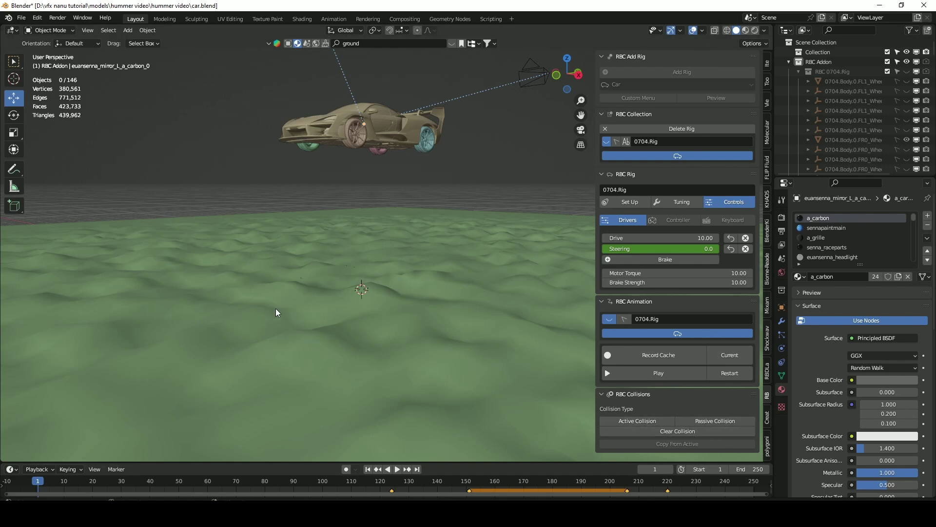
# Make the bumpy landscape a passive collision object and run the simulation to test the car's landing
pyautogui.click(466, 321)
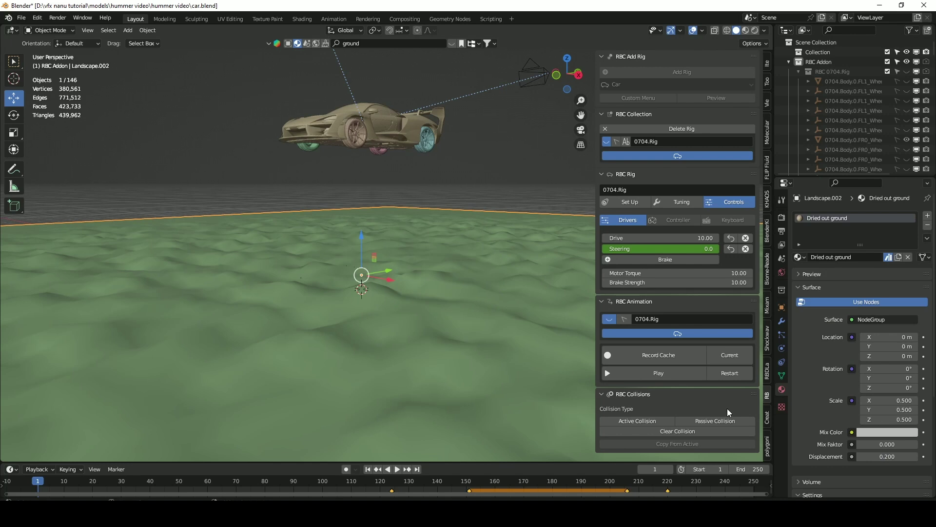
pyautogui.click(730, 421)
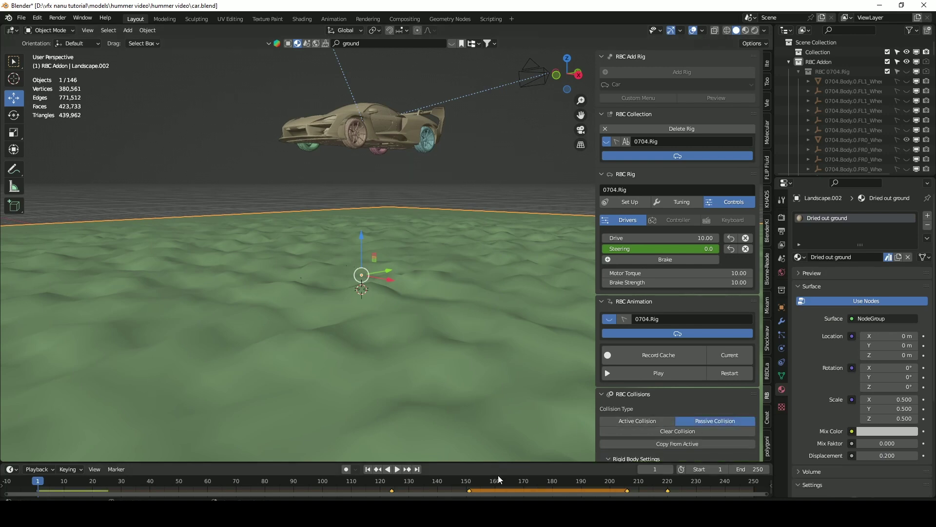
pyautogui.press('space')
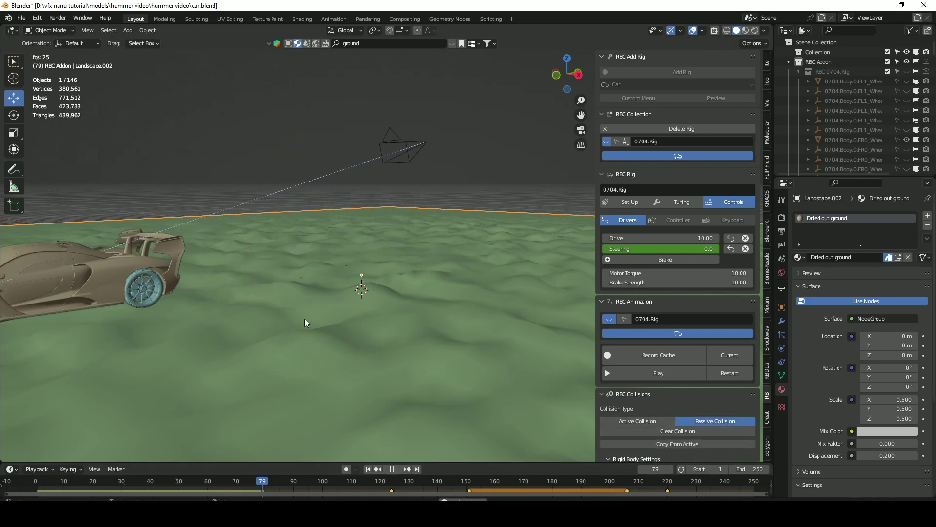
pyautogui.press('space')
# Replay the drive from the first frame through the camera view, and return to frame 1
pyautogui.click(581, 131)
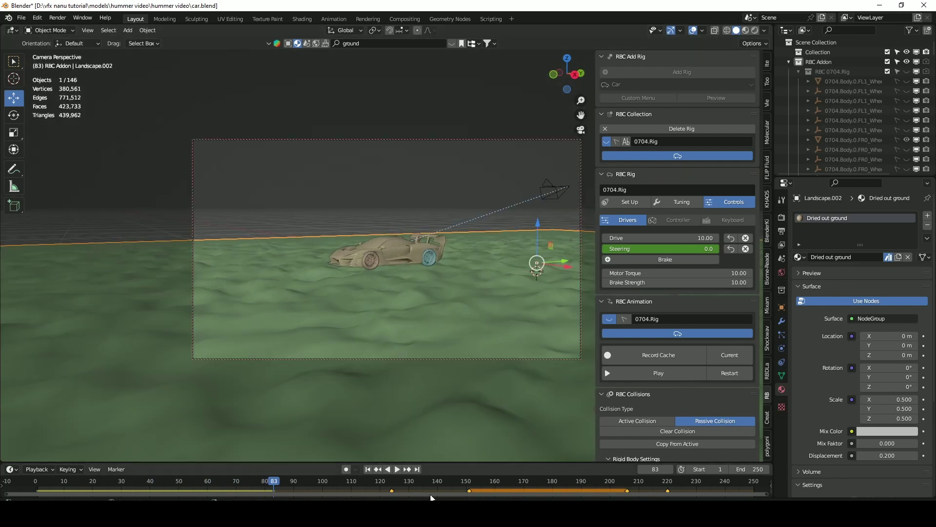
pyautogui.click(368, 469)
pyautogui.press('space')
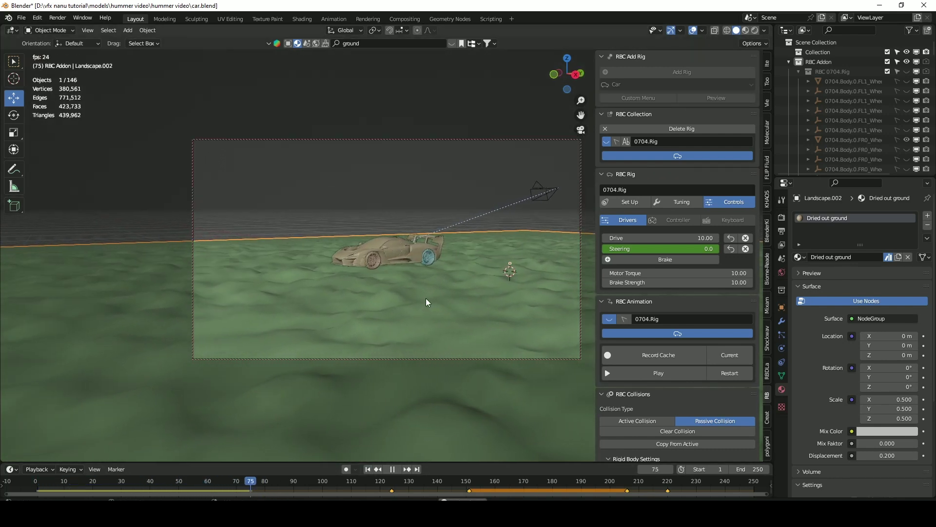
pyautogui.press('space')
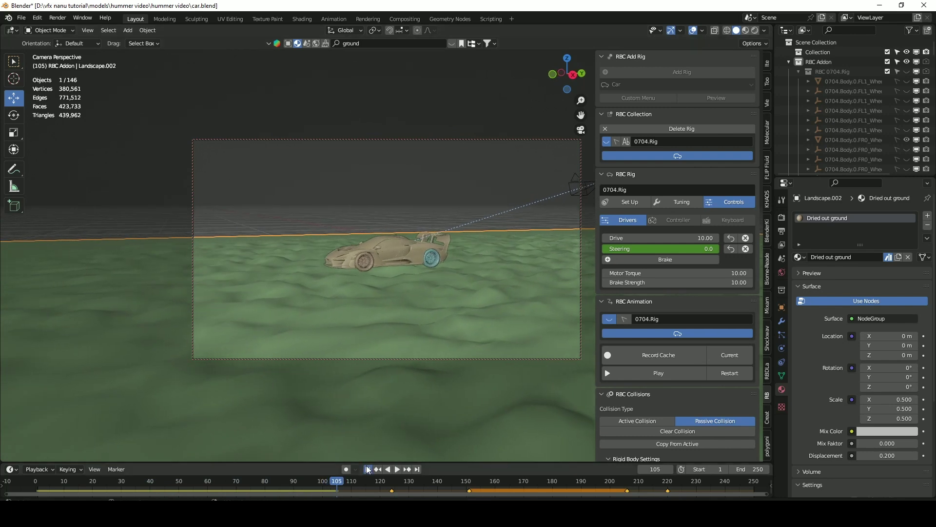
pyautogui.click(367, 469)
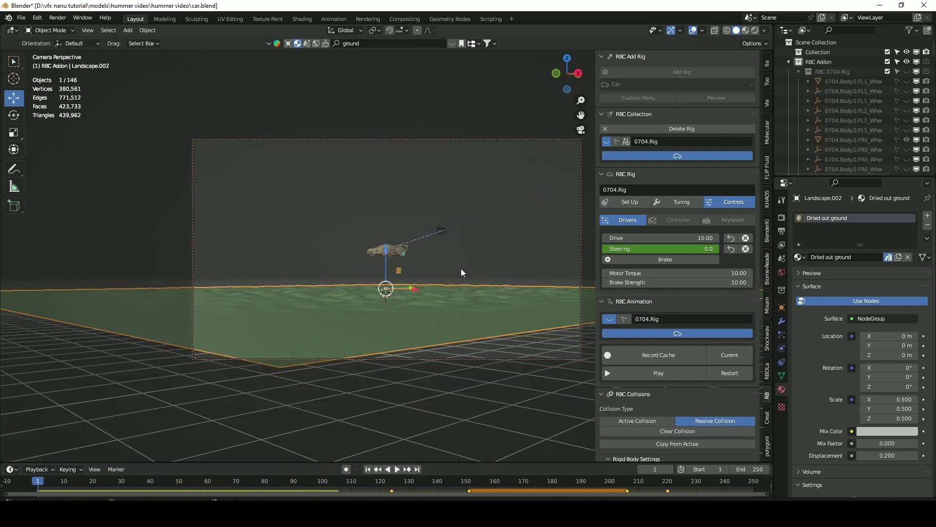
# With the landscape's convex hull displayed, set its rigid body collision shape to Mesh and rerun the simulation from frame 1
pyautogui.click(780, 349)
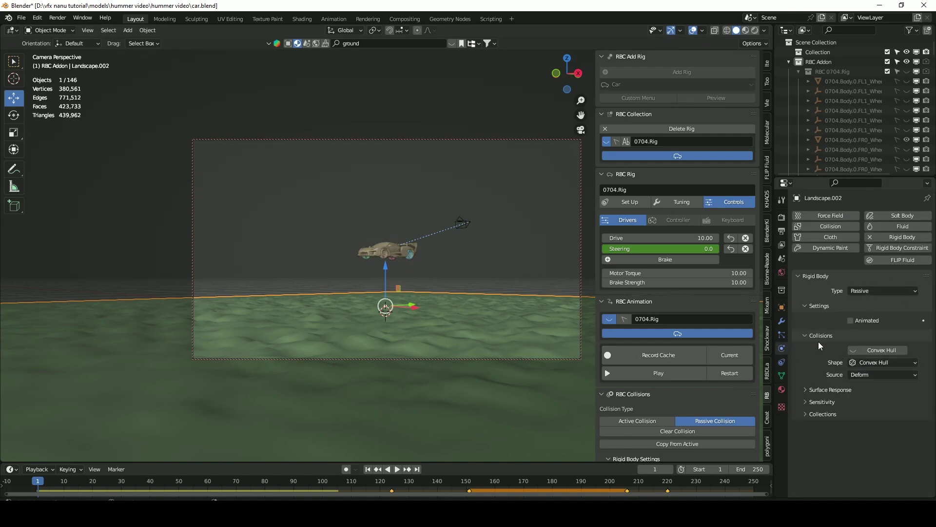
pyautogui.click(853, 351)
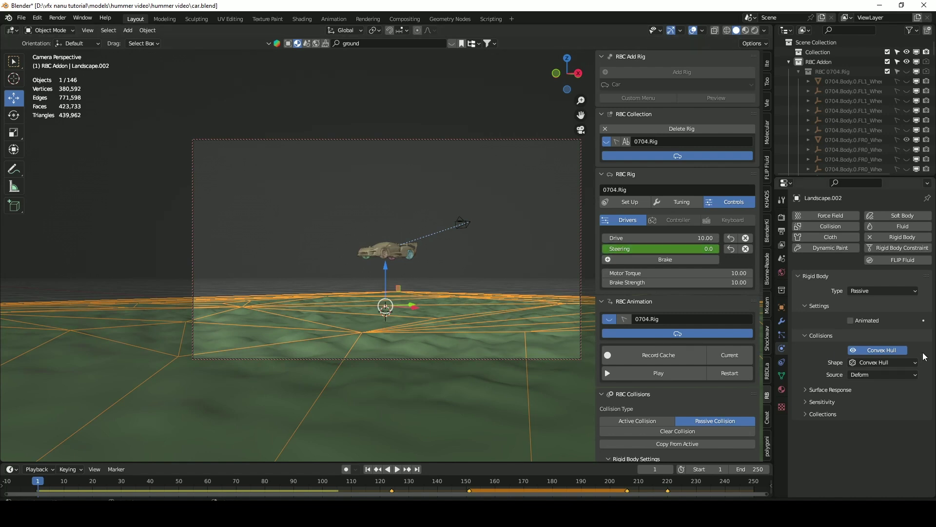
pyautogui.click(881, 362)
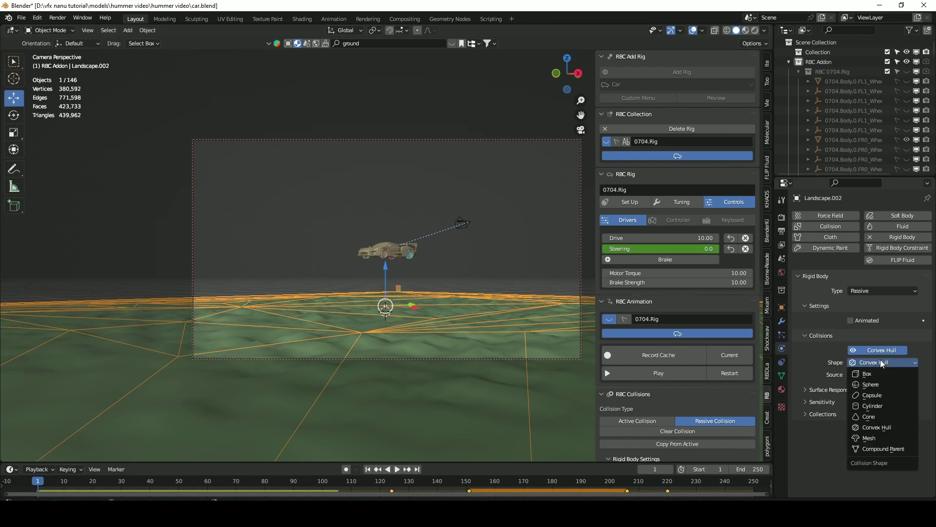
pyautogui.click(870, 438)
pyautogui.click(402, 181)
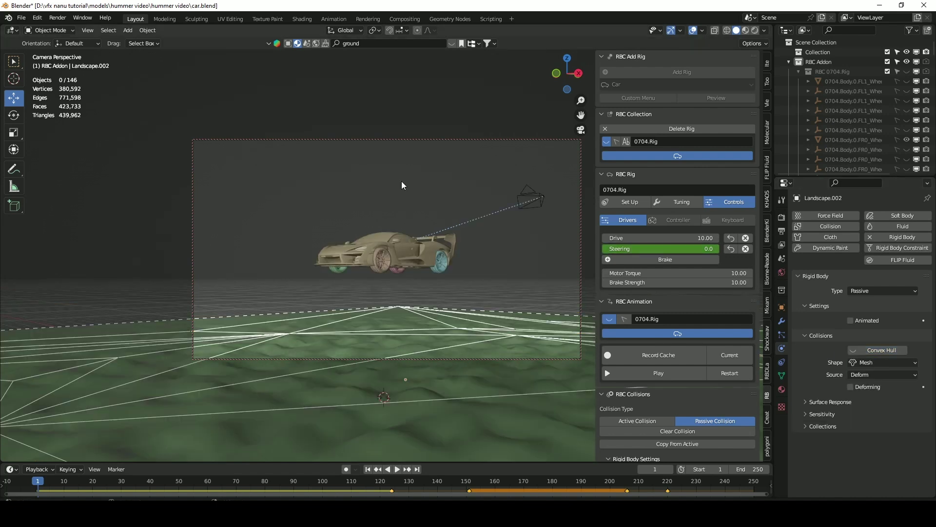
pyautogui.press('space')
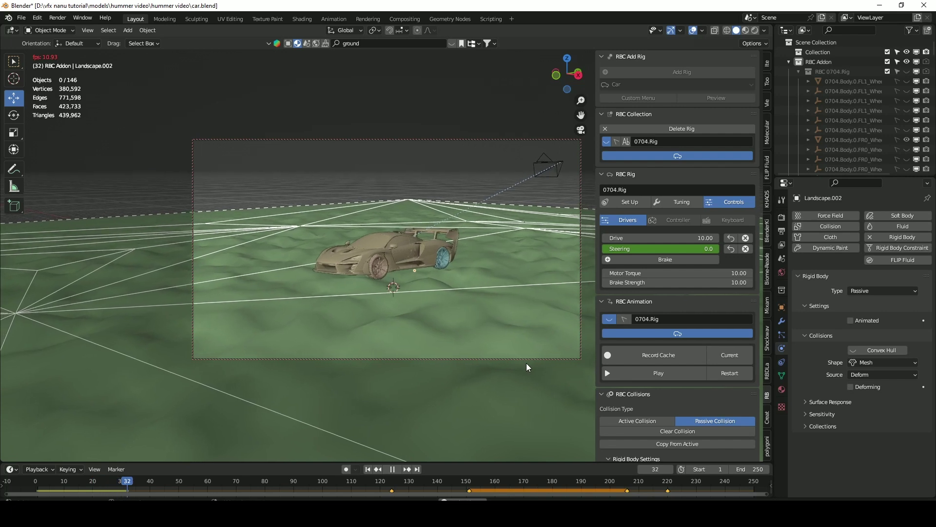